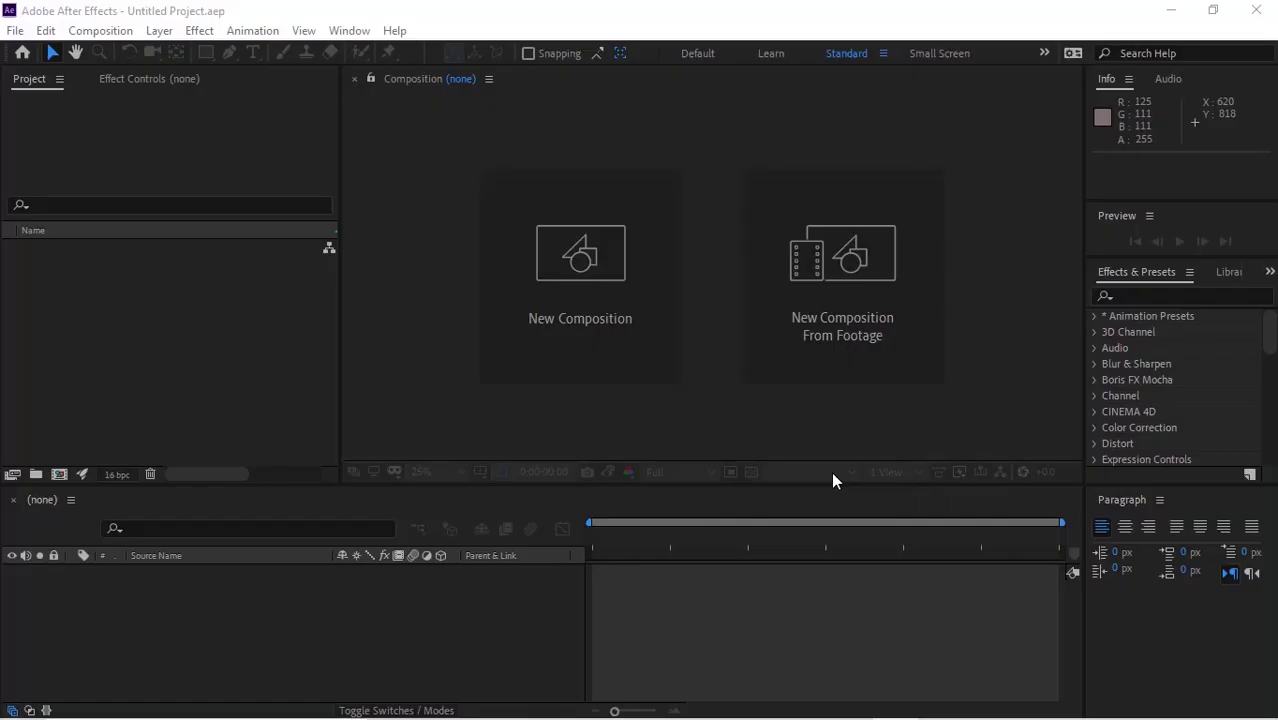
Create a new composition 'Flight' with width 1920, keeping 30 fps and 900 frames.
{"action": "left_click", "coordinate": [641, 334]}
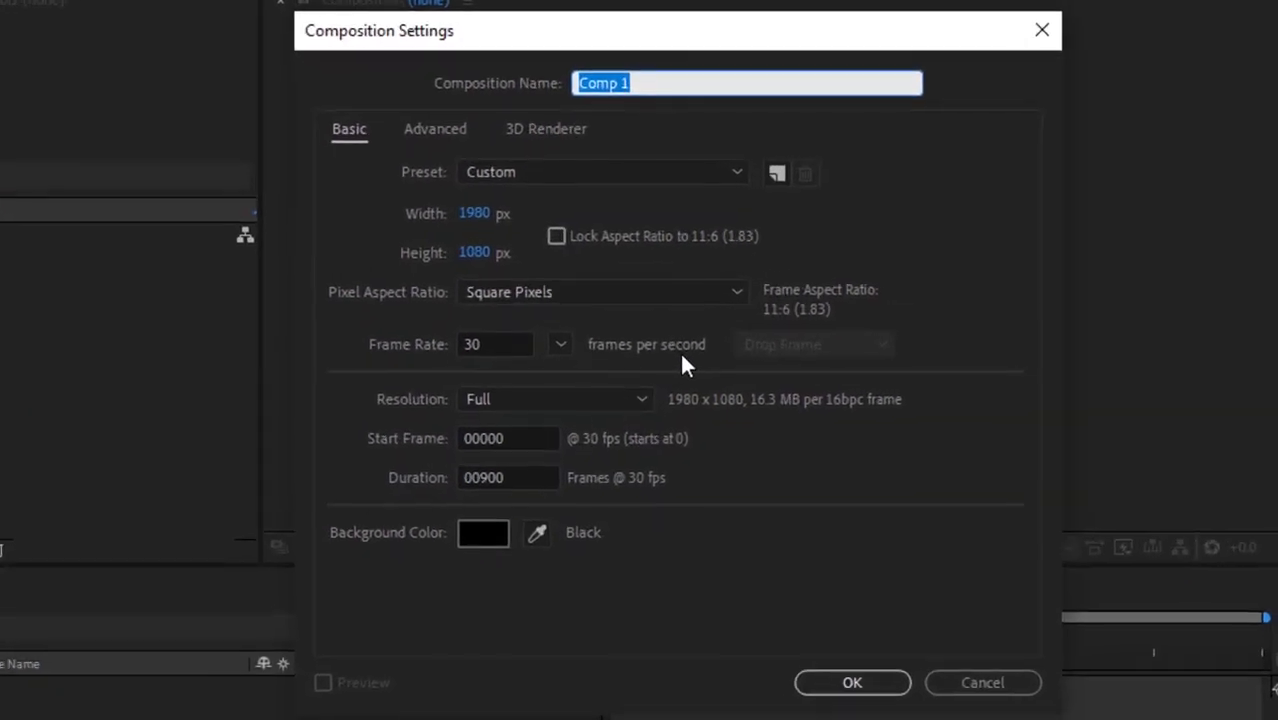
{"action": "type", "text": "Flight"}
{"action": "key", "text": "Tab"}
{"action": "key", "text": "Tab"}
{"action": "key", "text": "Tab"}
{"action": "type", "text": "1920"}
{"action": "key", "text": "Tab"}
{"action": "key", "text": "Tab"}
{"action": "key", "text": "Tab"}
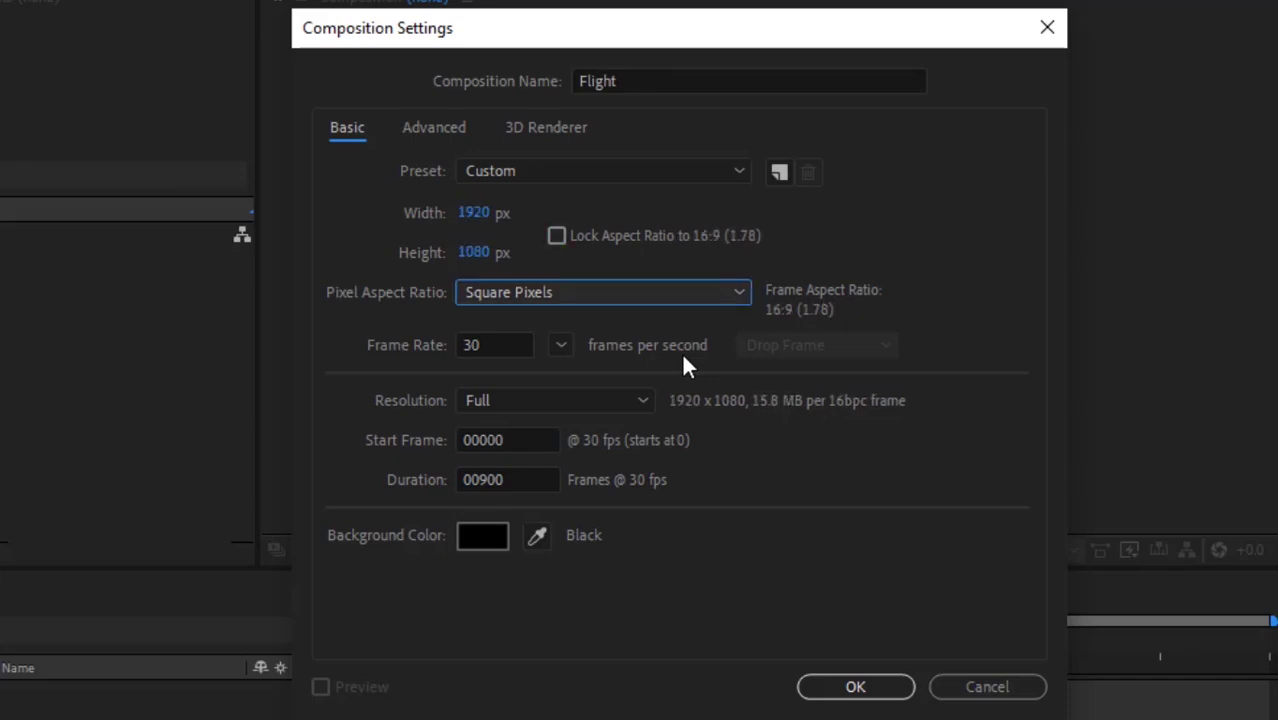
{"action": "key", "text": "Tab"}
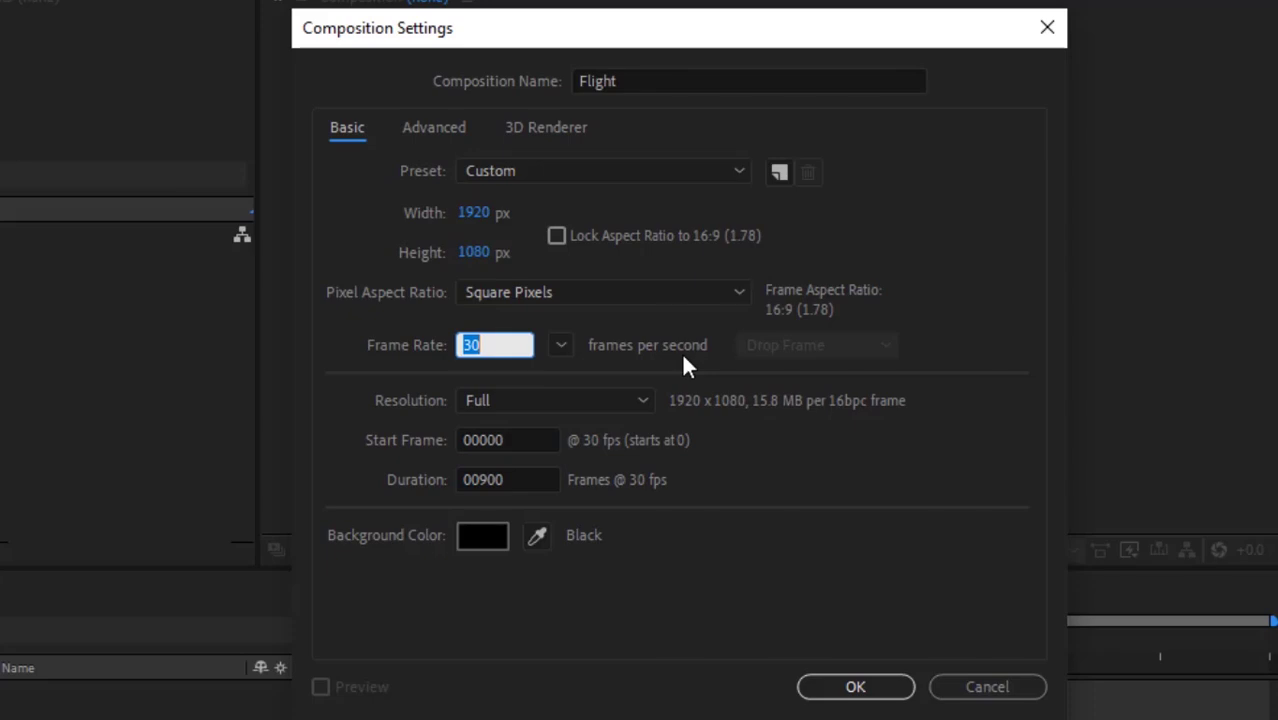
{"action": "key", "text": "Tab"}
{"action": "key", "text": "Tab"}
{"action": "key", "text": "Tab"}
{"action": "key", "text": "Tab"}
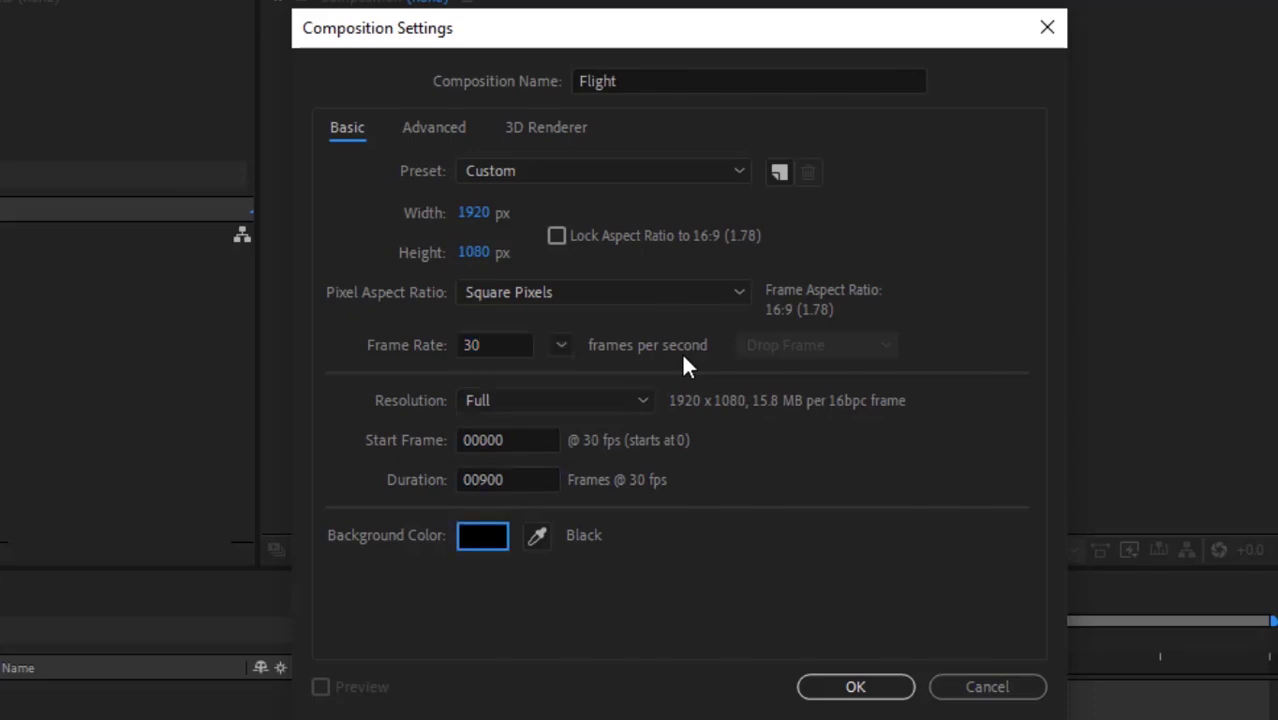
{"action": "key", "text": "Return"}
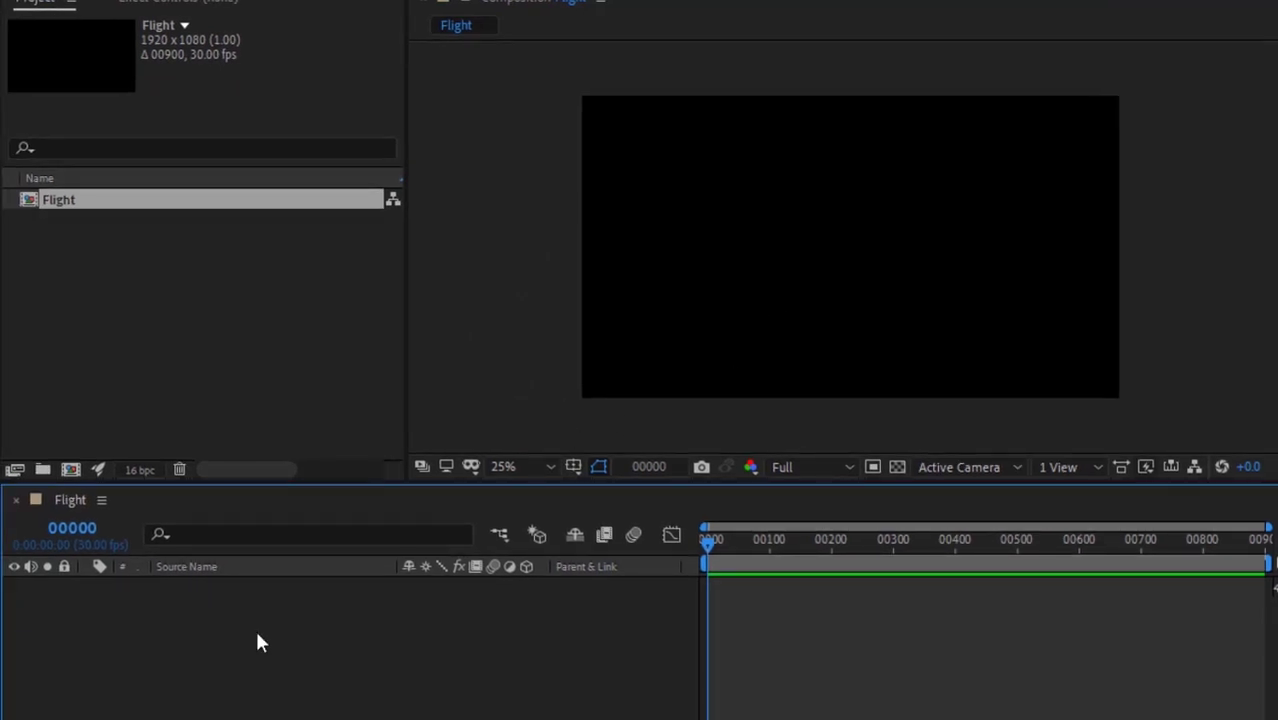
Create a solid named 'BG' coloured pale pink FFD8D8.
{"action": "key", "text": "ctrl+y"}
{"action": "type", "text": "BG"}
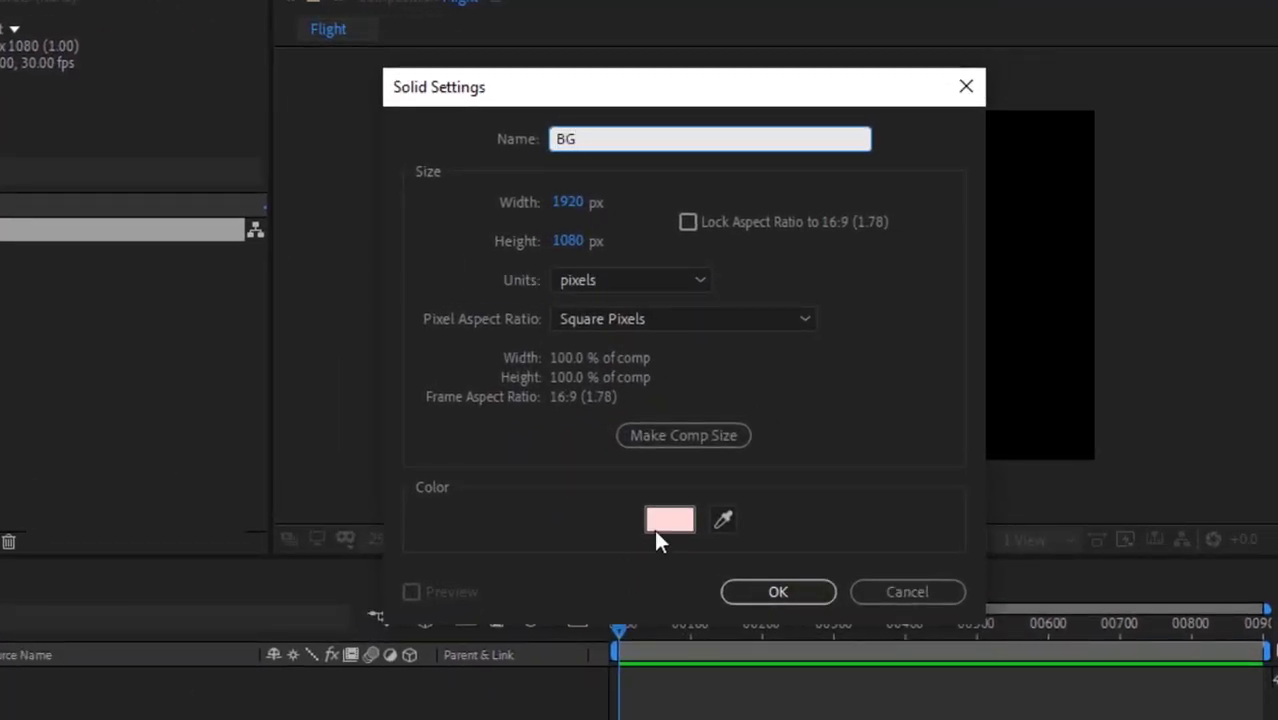
{"action": "left_click", "coordinate": [664, 524]}
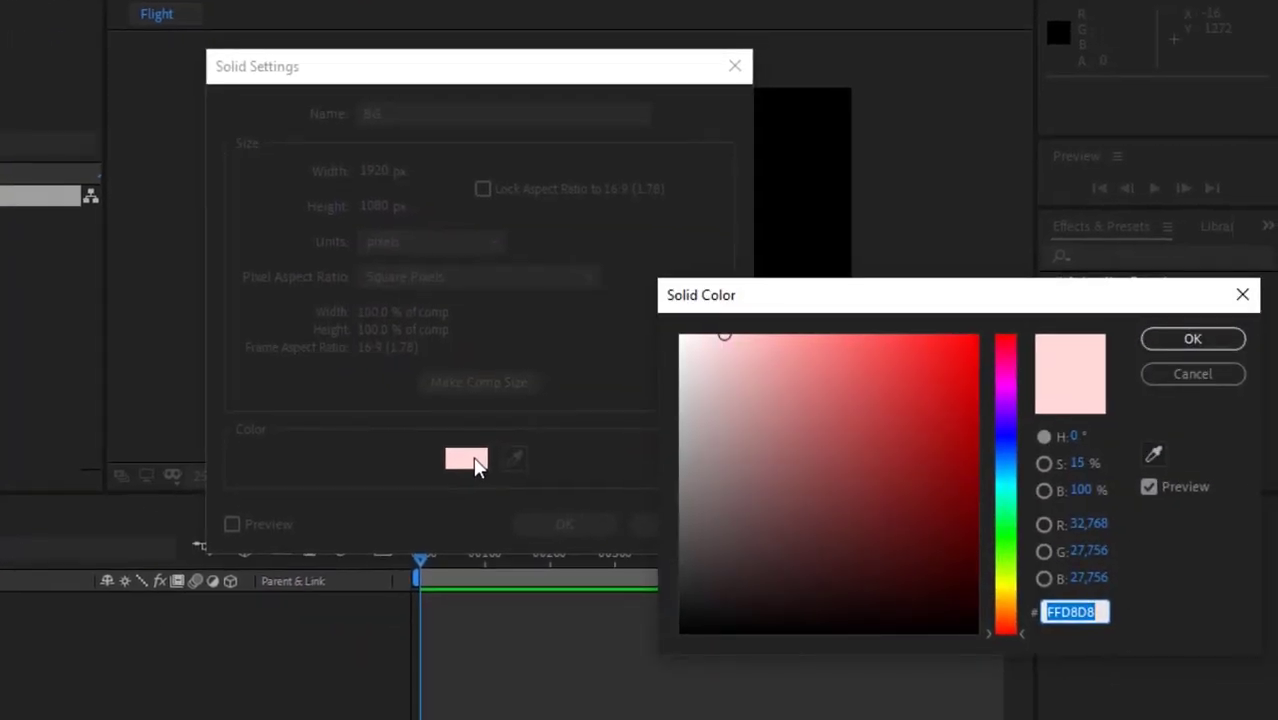
{"action": "left_click", "coordinate": [1075, 436]}
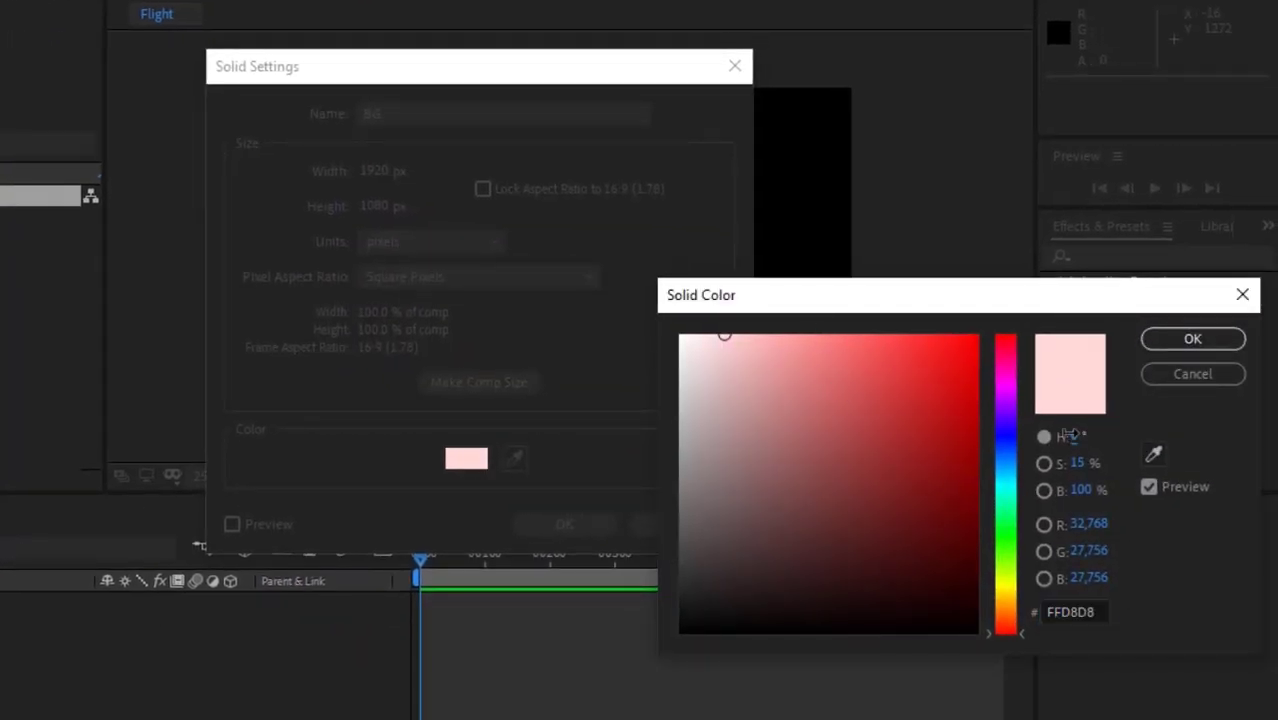
{"action": "key", "text": "Tab"}
{"action": "key", "text": "Tab"}
{"action": "left_click", "coordinate": [1193, 338]}
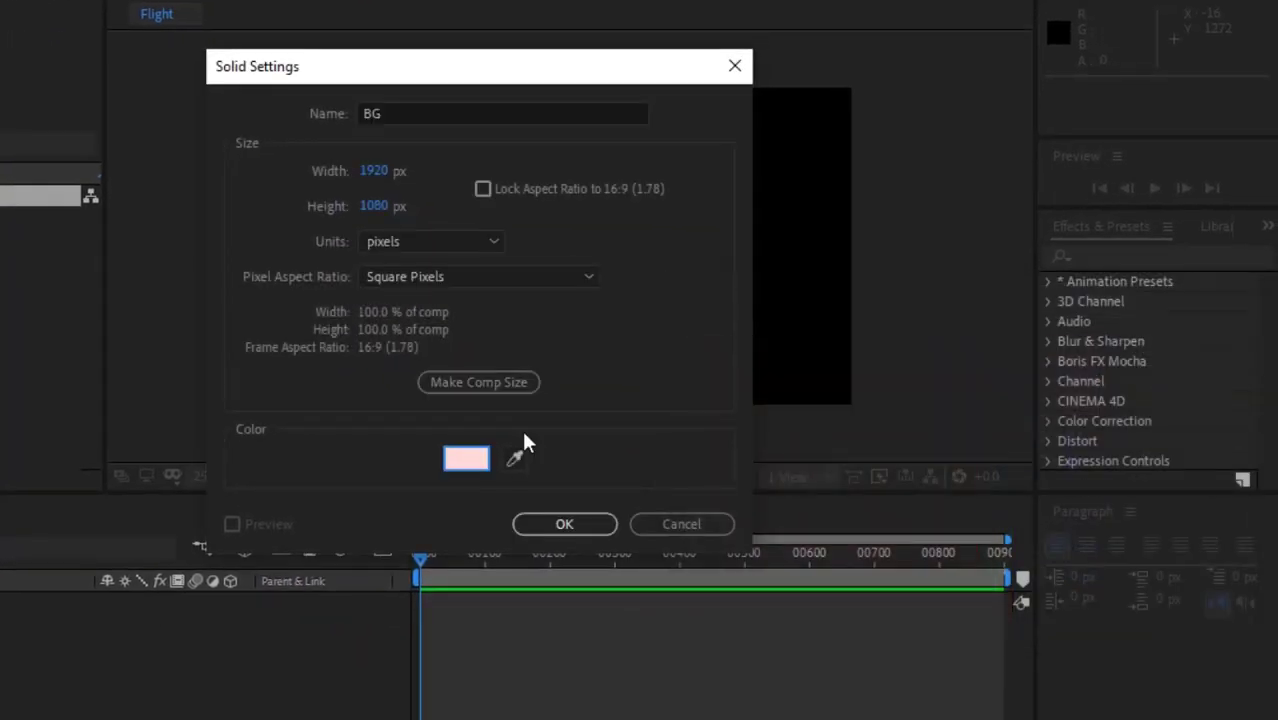
{"action": "left_click", "coordinate": [562, 522]}
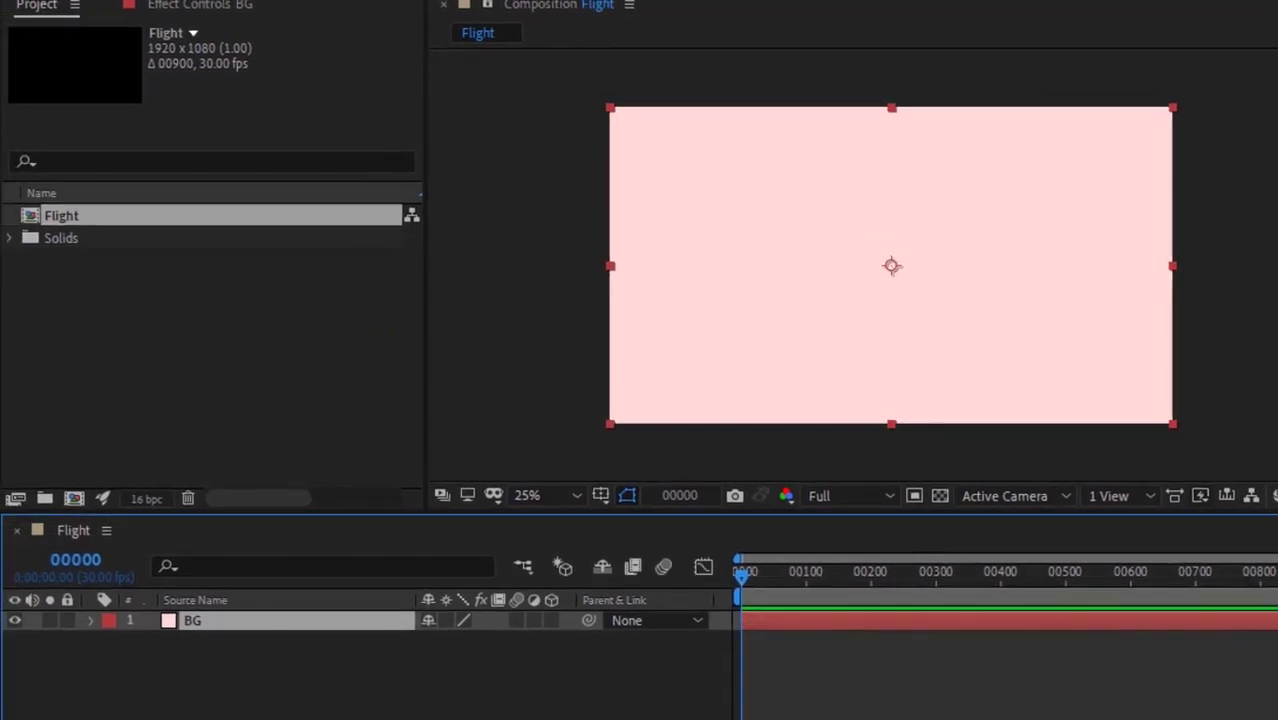
Add a second solid named 'MIR' from the timeline's New menu.
{"action": "right_click", "coordinate": [165, 707]}
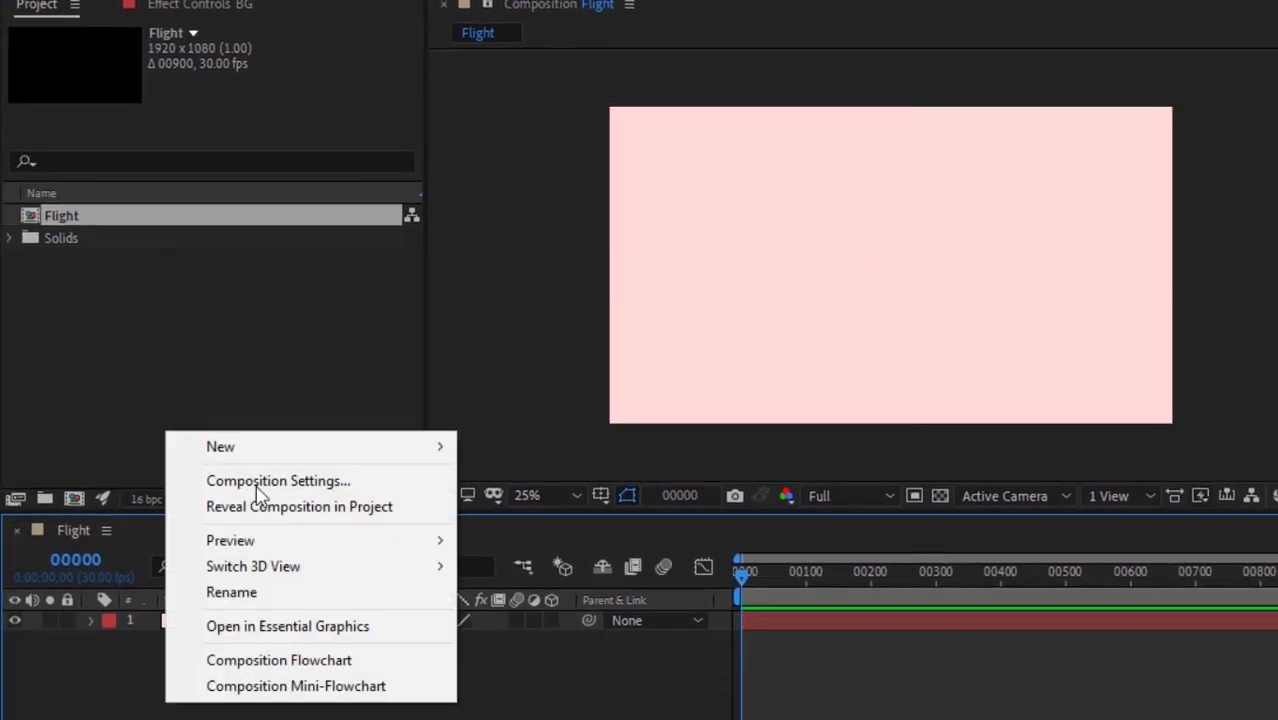
{"action": "mouse_move", "coordinate": [348, 448]}
{"action": "left_click", "coordinate": [508, 506]}
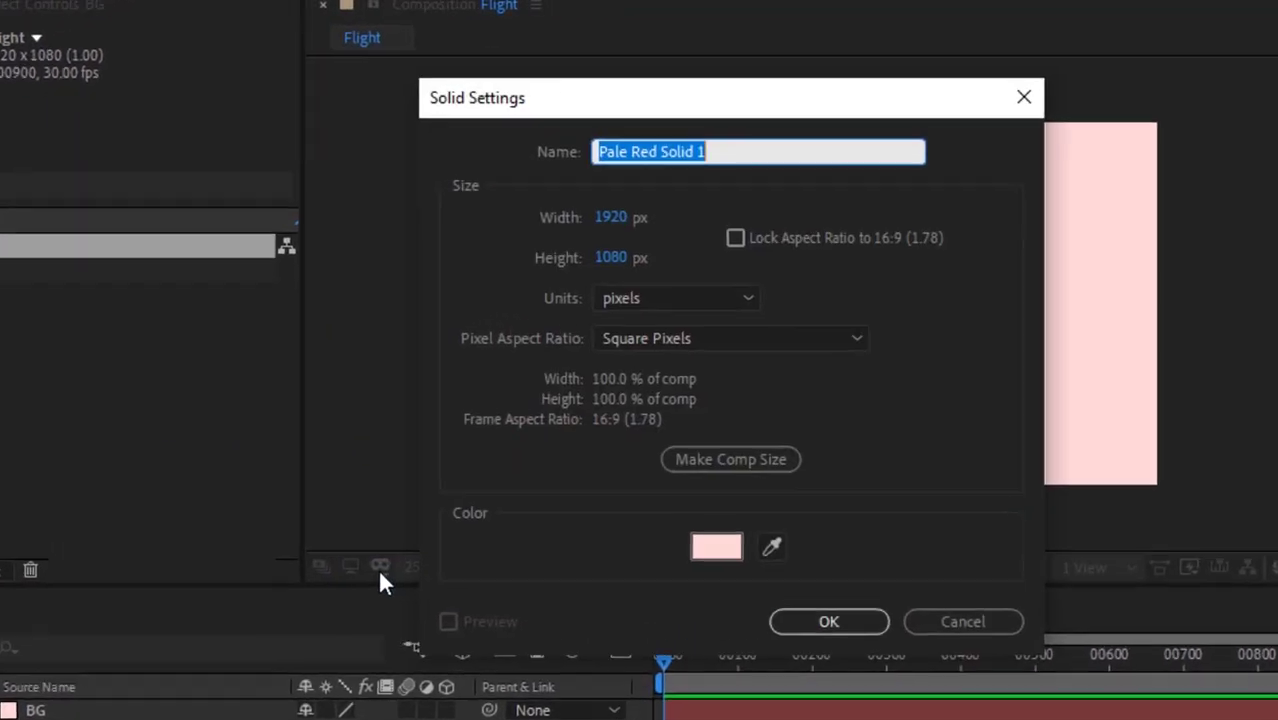
{"action": "type", "text": "MIR"}
{"action": "key", "text": "Return"}
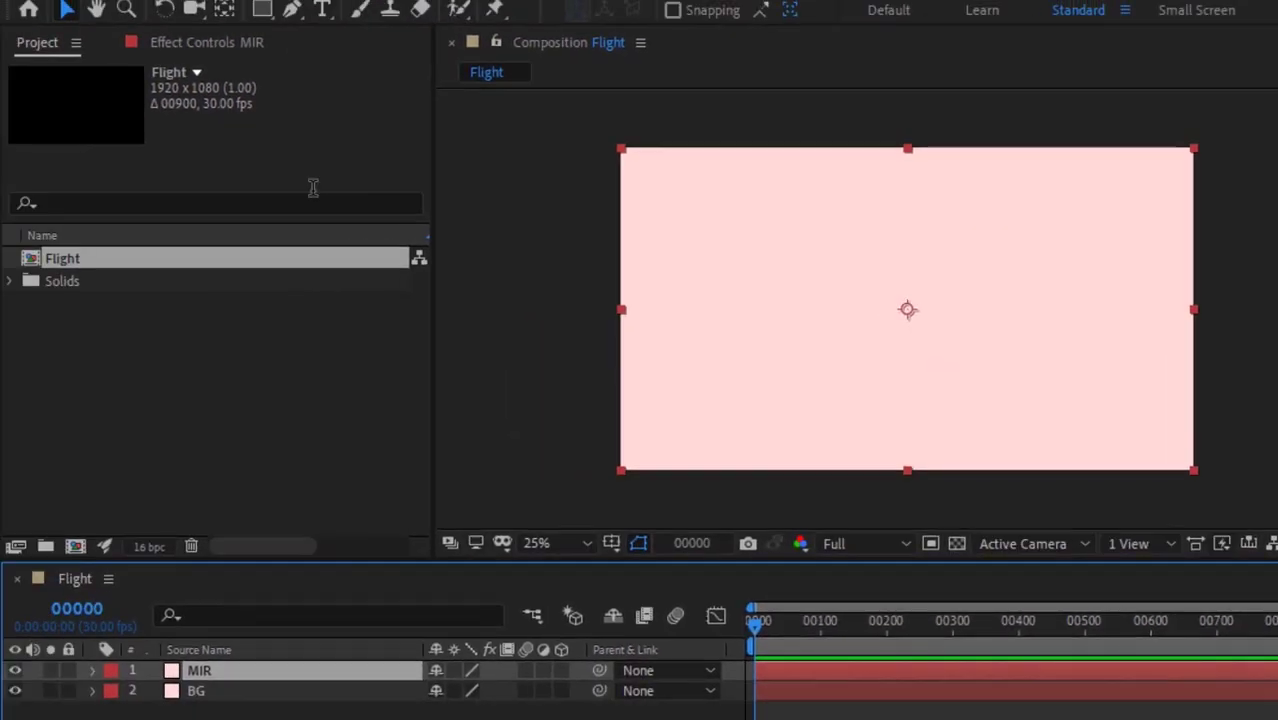
Apply the RG Trapcode Mir effect to the MIR layer.
{"action": "left_click", "coordinate": [222, 42]}
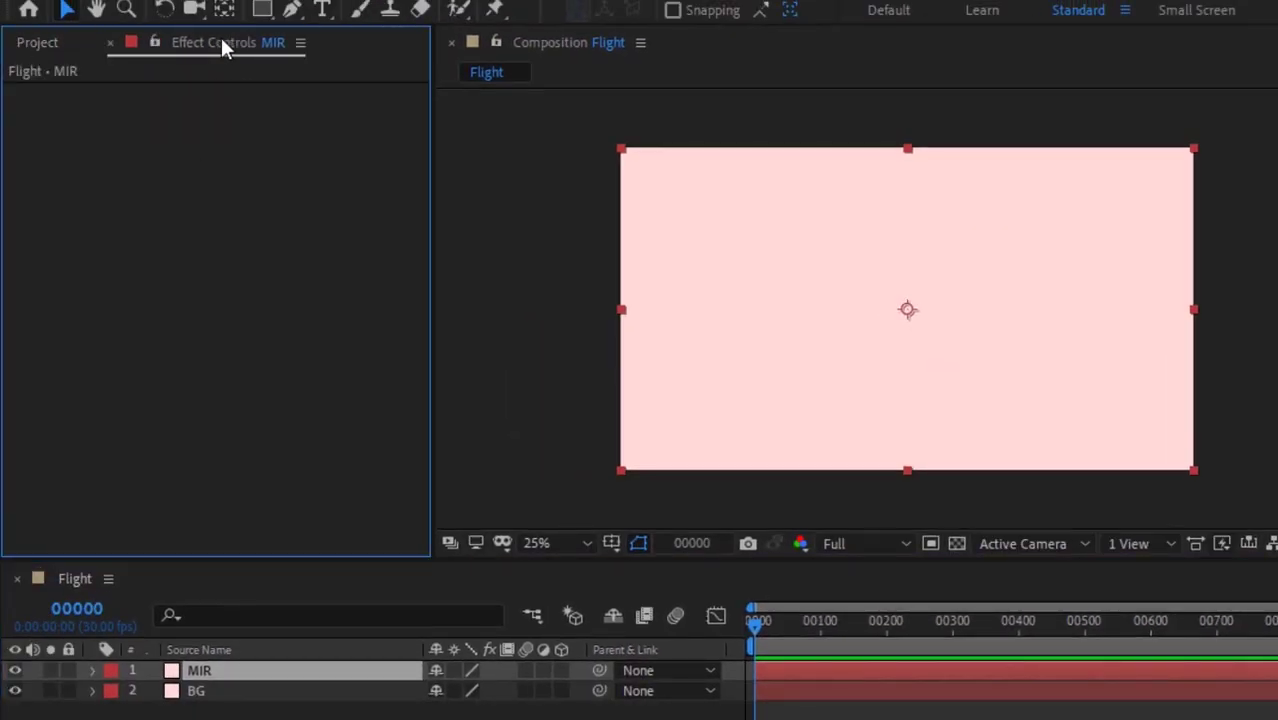
{"action": "right_click", "coordinate": [121, 166]}
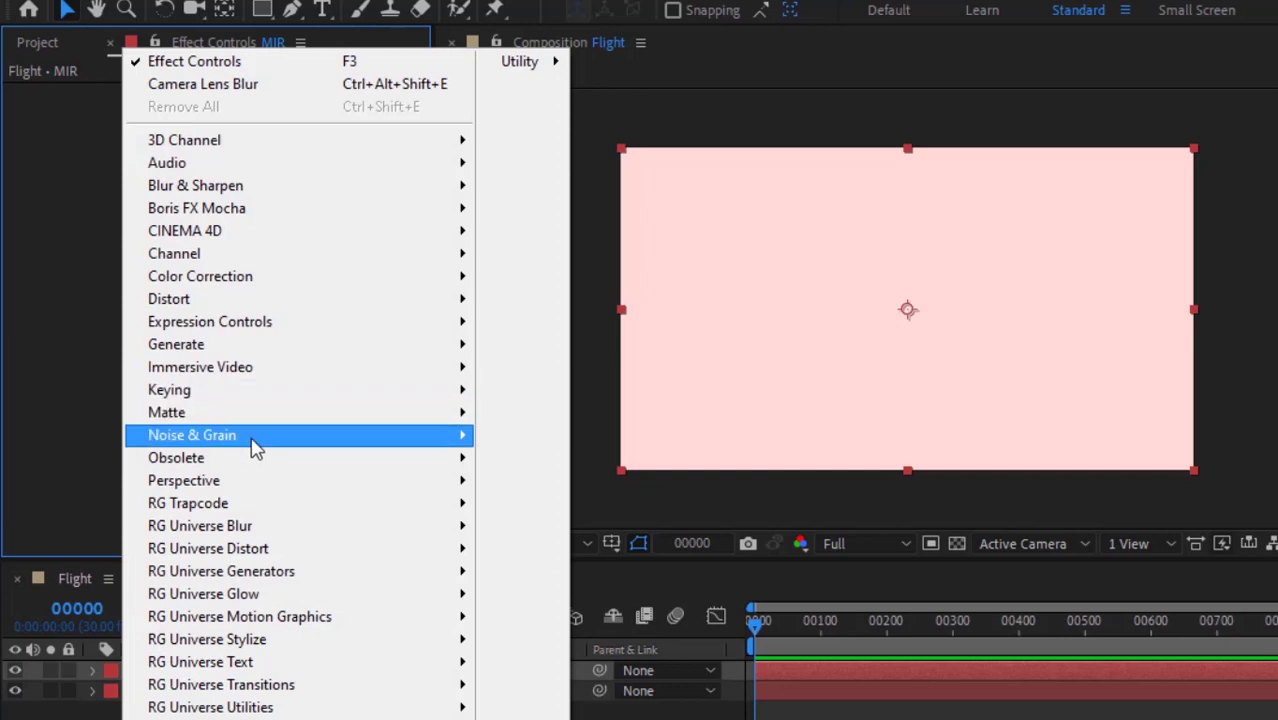
{"action": "mouse_move", "coordinate": [250, 437]}
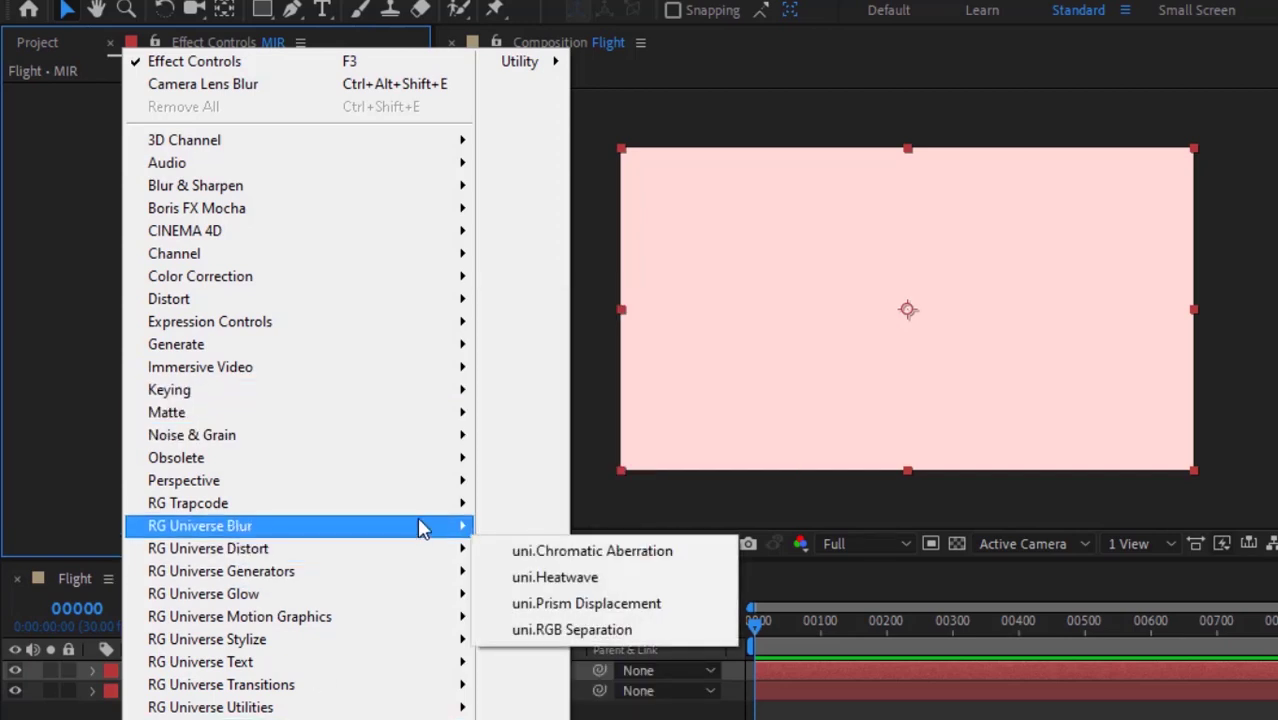
{"action": "mouse_move", "coordinate": [428, 508]}
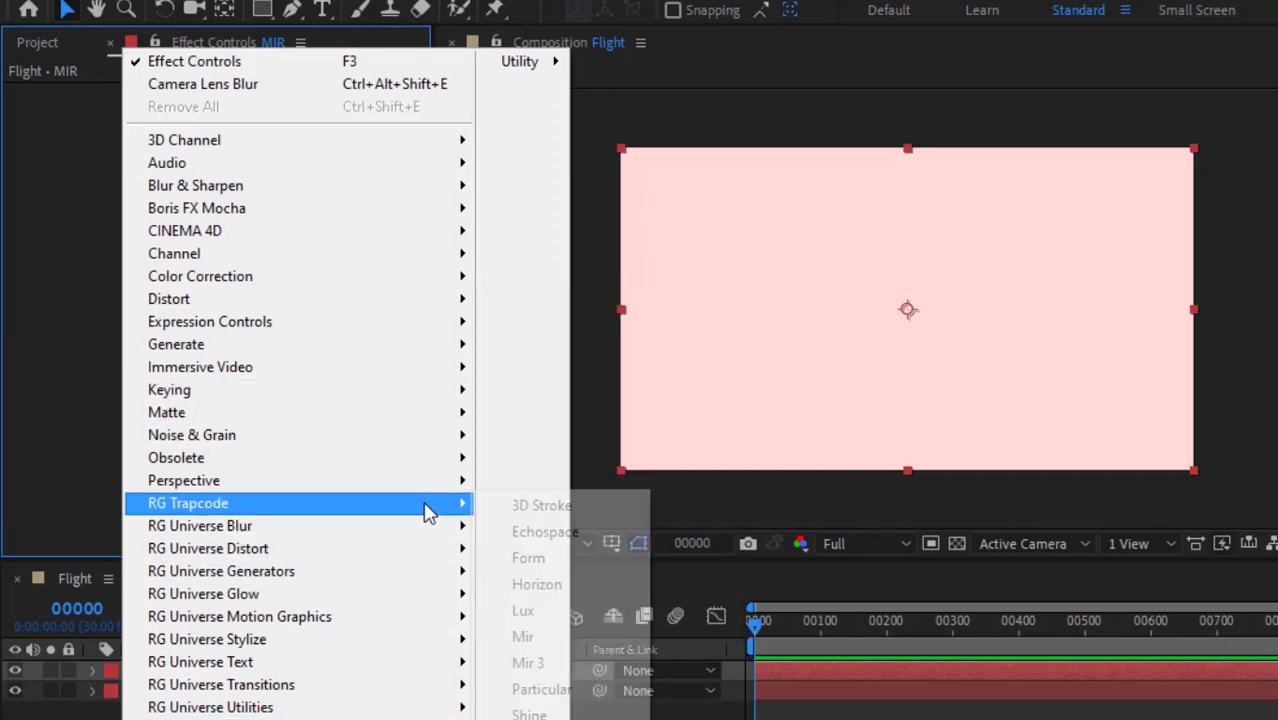
{"action": "left_click", "coordinate": [546, 640]}
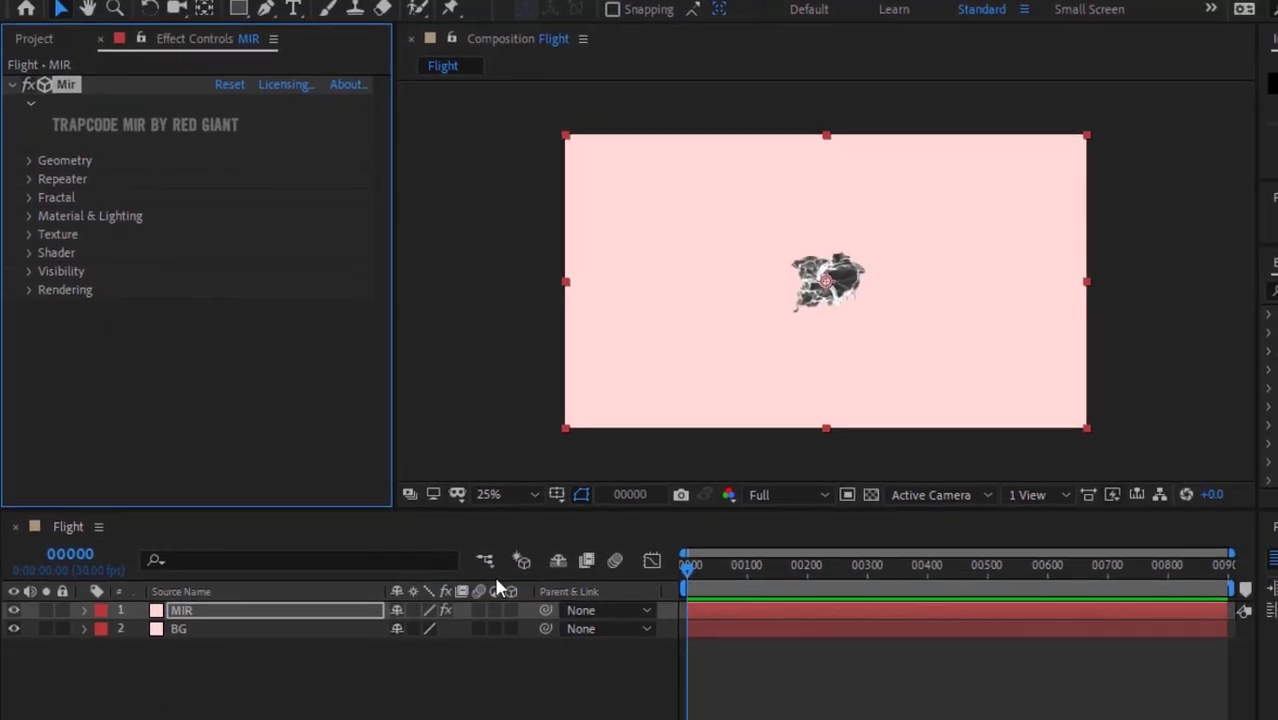
Move the current time to frame 201 and focus the composition view.
{"action": "left_click_drag", "start_coordinate": [772, 581], "coordinate": [808, 585]}
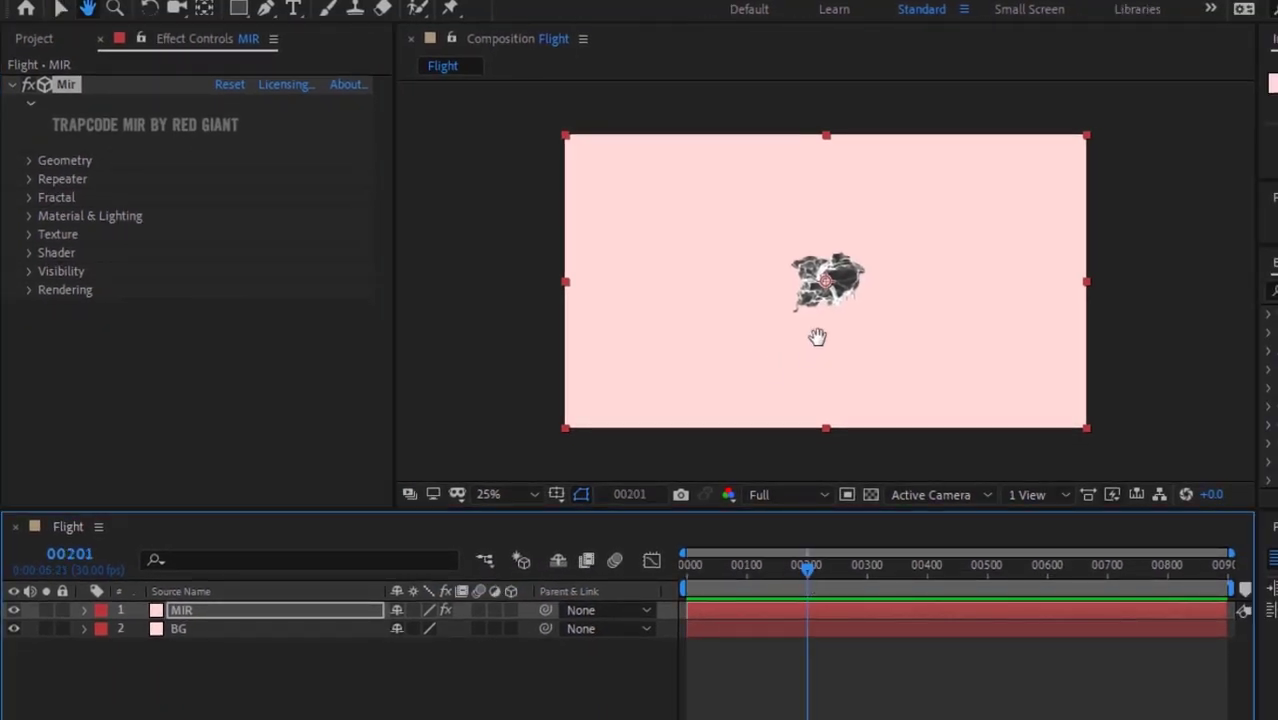
{"action": "key", "text": "h"}
{"action": "left_click", "coordinate": [961, 277]}
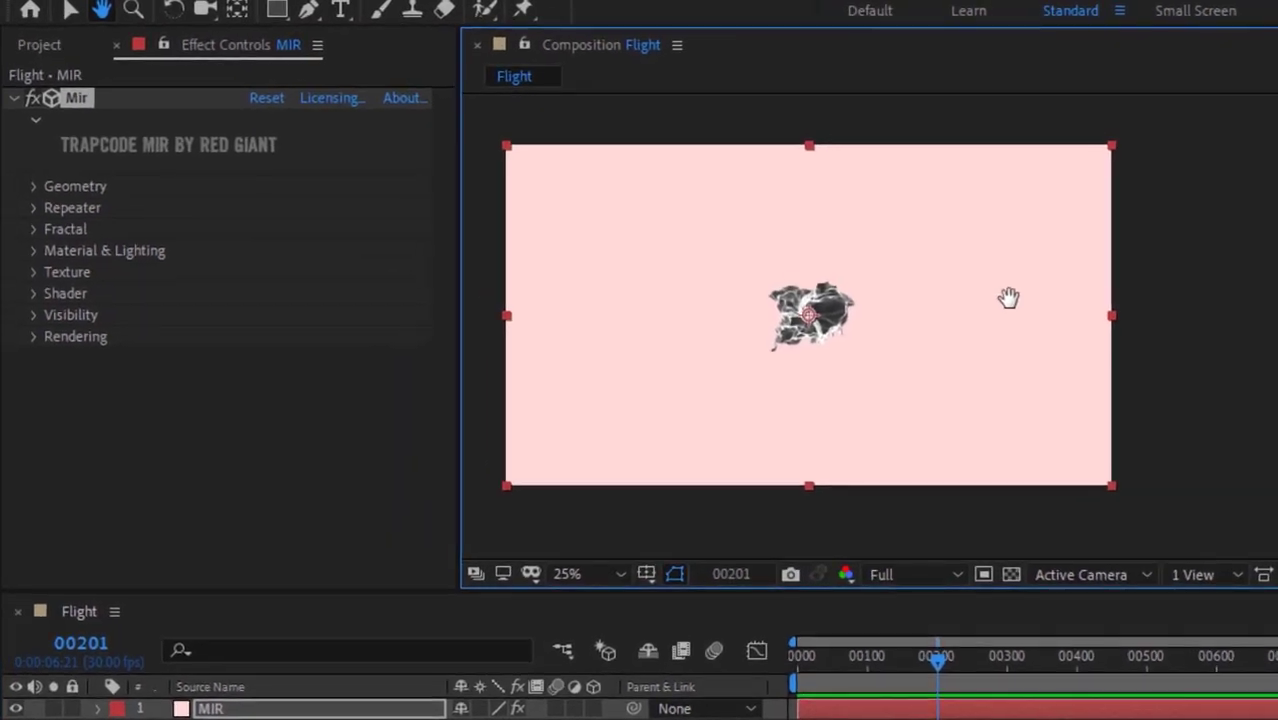
Expand Mir's Geometry group and set Rotate X to -90.
{"action": "key", "text": "v"}
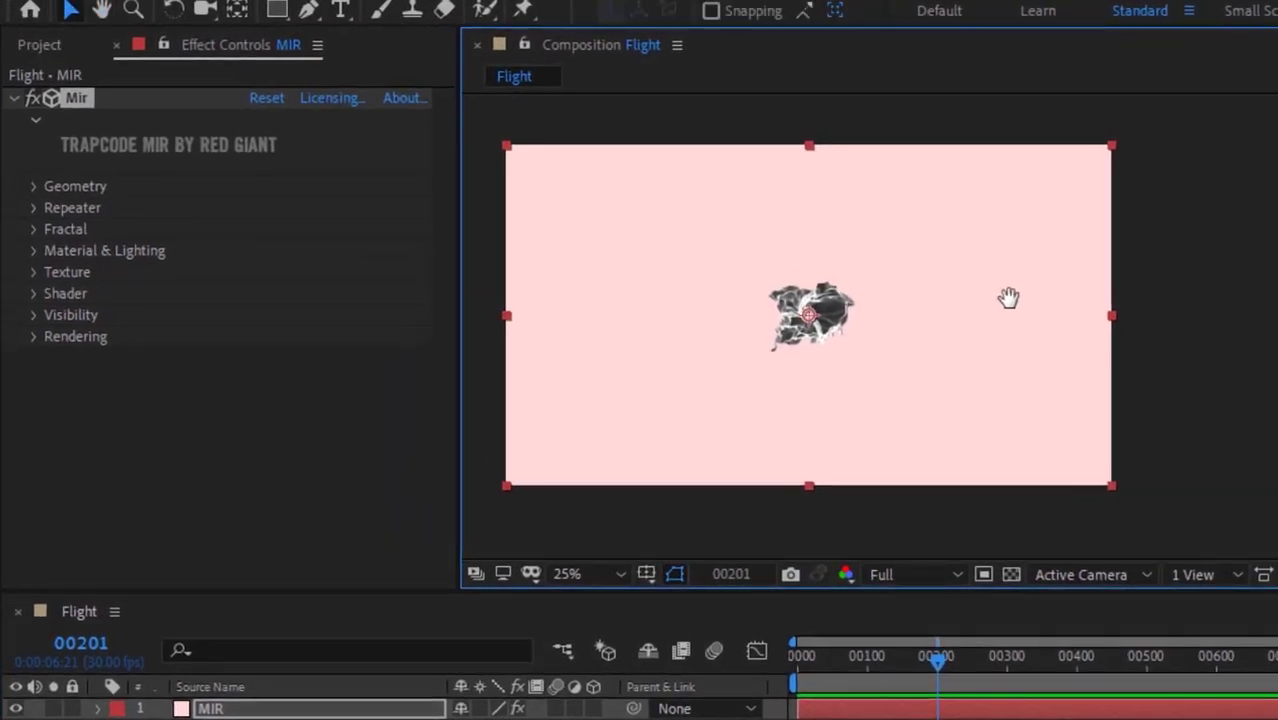
{"action": "left_click", "coordinate": [33, 187]}
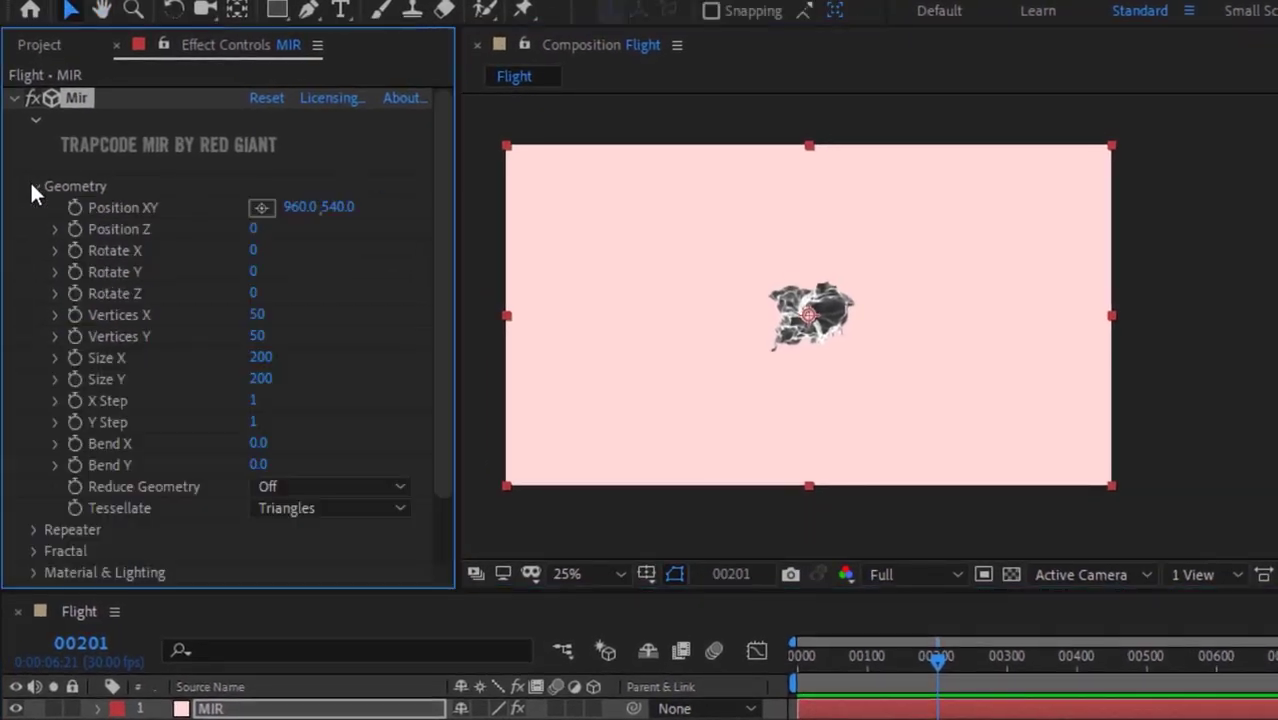
{"action": "left_click", "coordinate": [254, 252]}
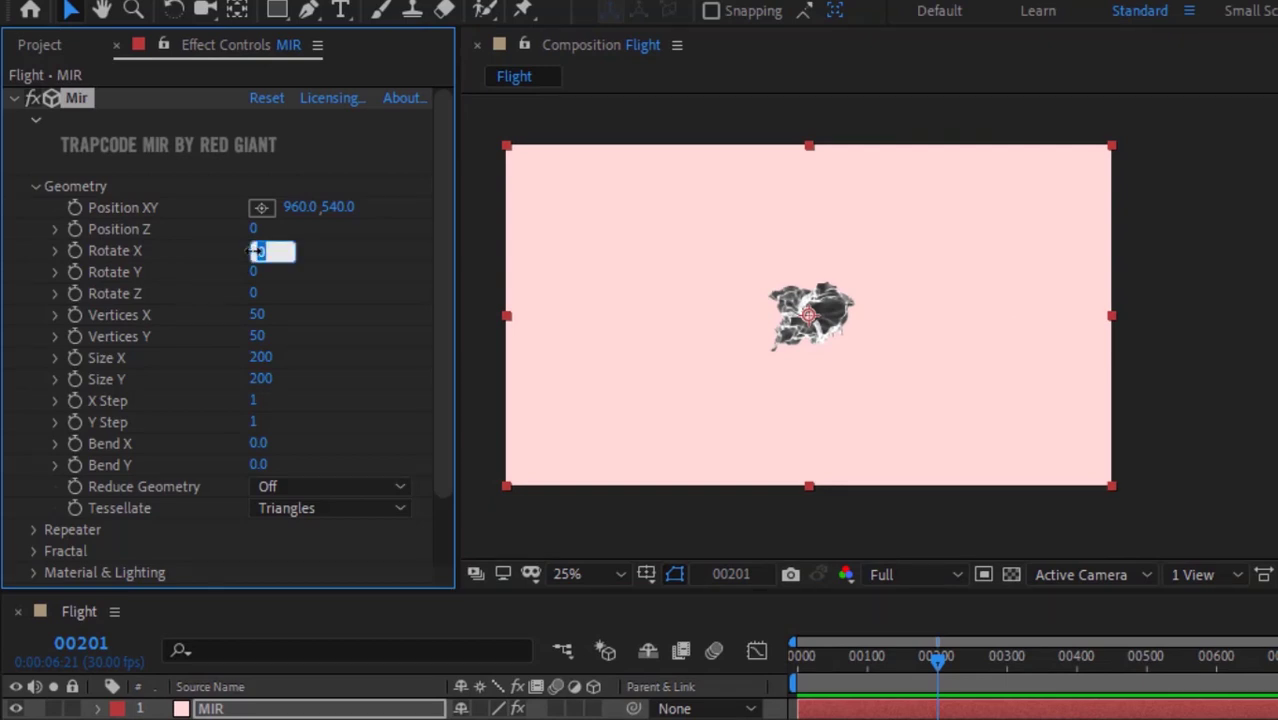
{"action": "type", "text": "-90"}
{"action": "key", "text": "Return"}
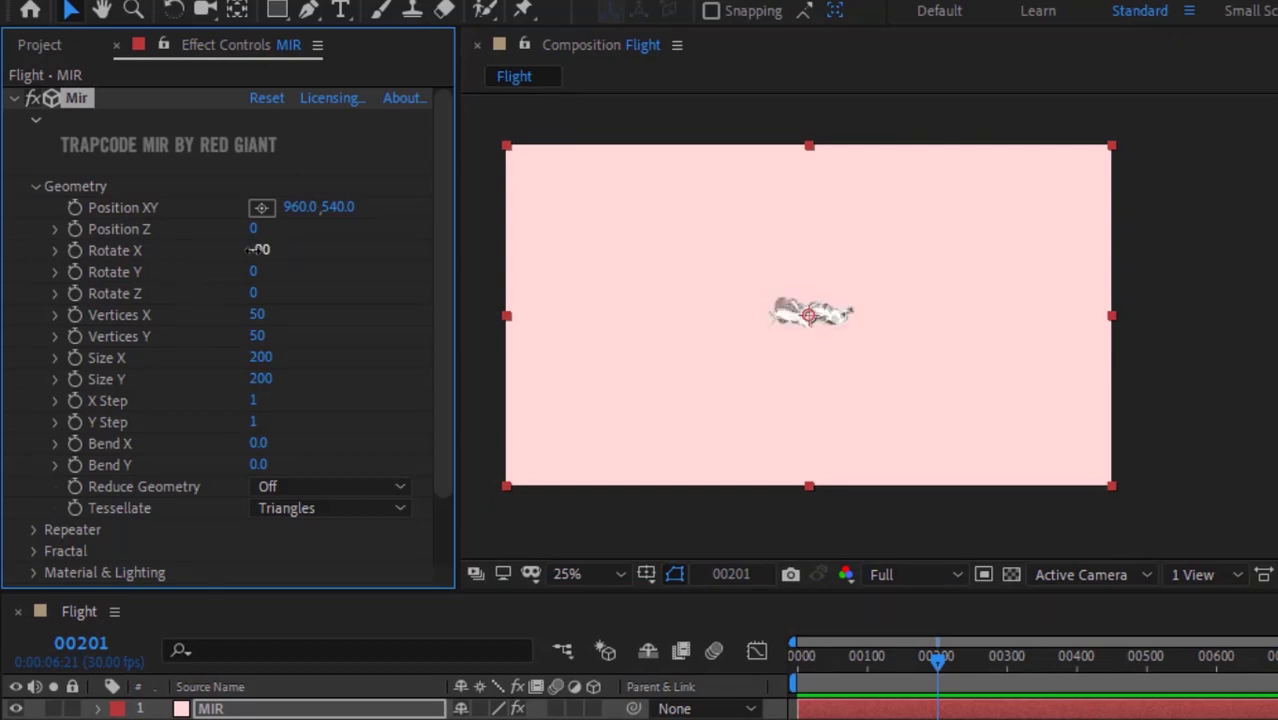
Set Mir's Vertices to 400×400 and Size to 5000×5000.
{"action": "left_click", "coordinate": [256, 314]}
{"action": "type", "text": "400"}
{"action": "key", "text": "Tab"}
{"action": "type", "text": "400"}
{"action": "key", "text": "Tab"}
{"action": "type", "text": "5000"}
{"action": "key", "text": "Tab"}
{"action": "type", "text": "5000"}
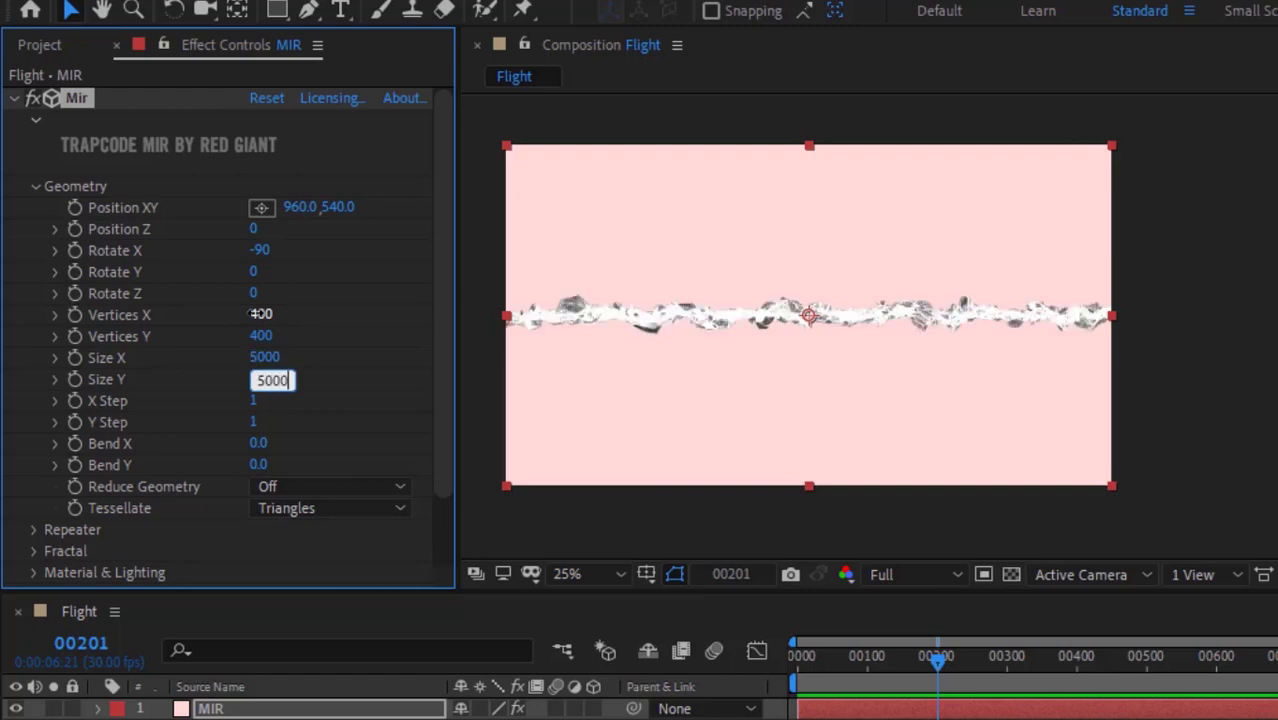
{"action": "key", "text": "Return"}
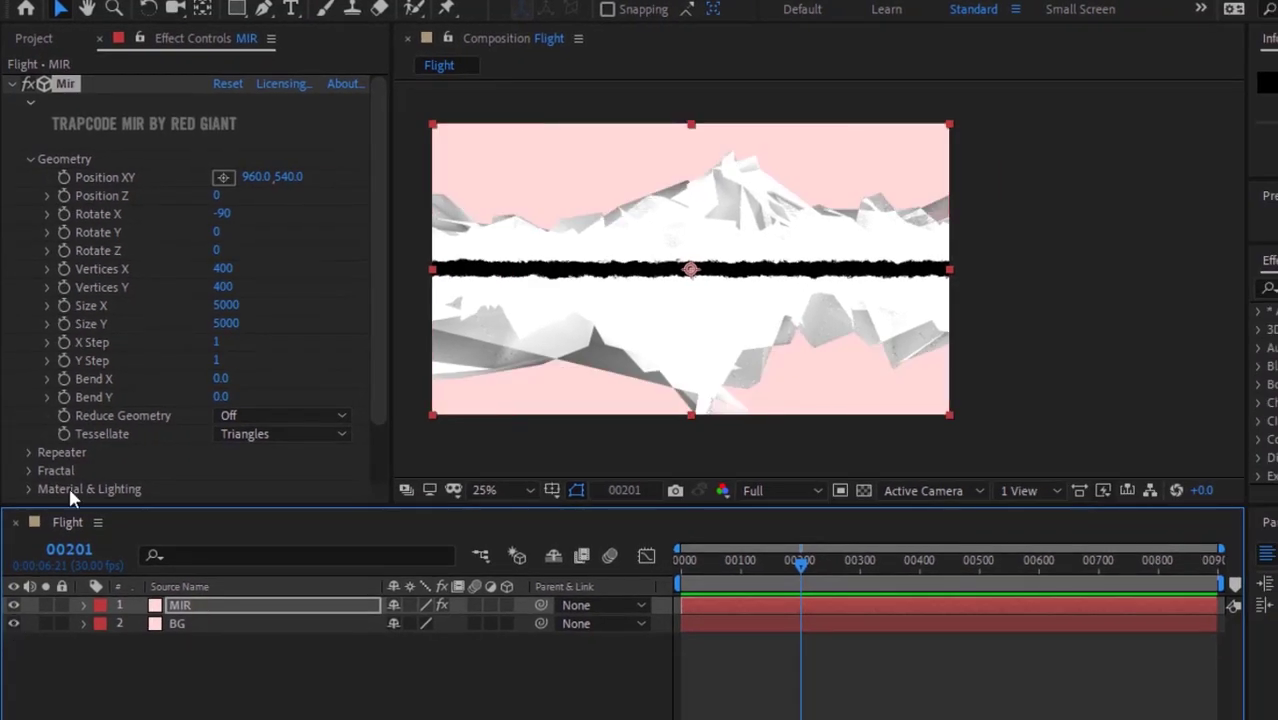
Expand Mir's Fractal group and set Fractal Type to Multi SmoothRidge.
{"action": "left_click", "coordinate": [27, 159]}
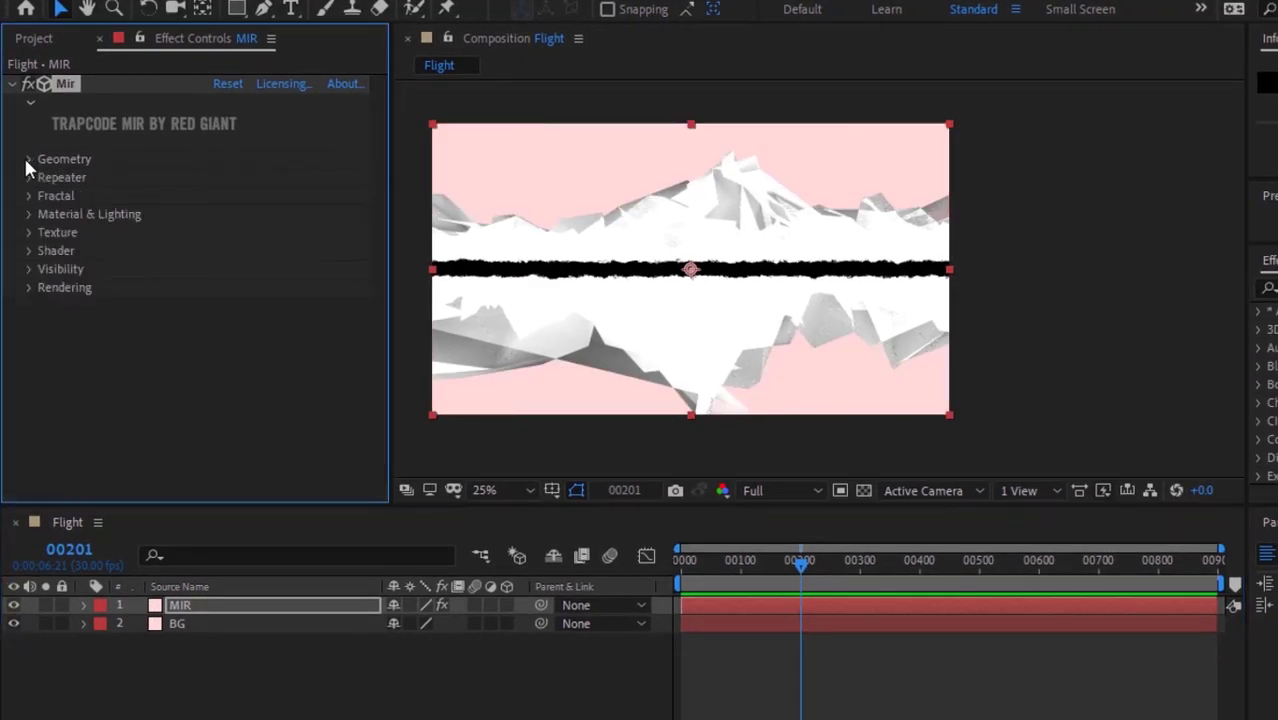
{"action": "left_click", "coordinate": [29, 177]}
{"action": "left_click", "coordinate": [29, 177]}
{"action": "left_click", "coordinate": [28, 197]}
{"action": "scroll", "coordinate": [28, 200], "scroll_direction": "down", "scroll_amount": 2}
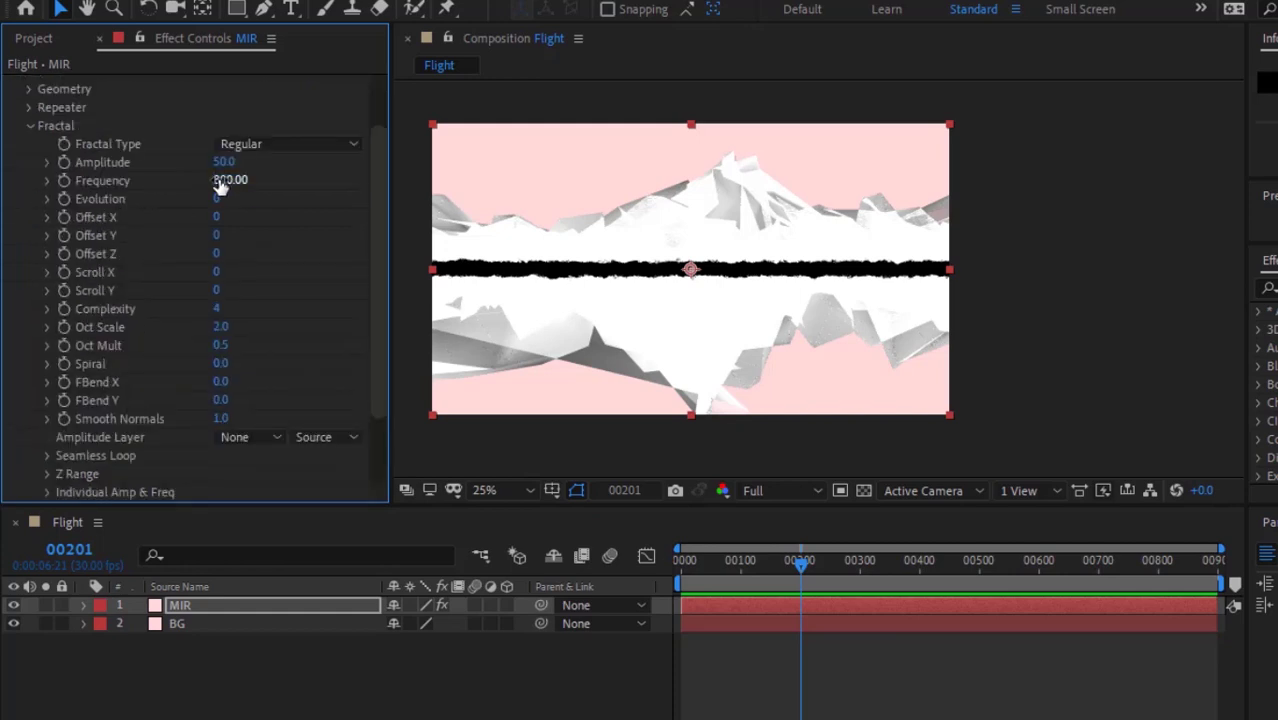
{"action": "left_click", "coordinate": [291, 143]}
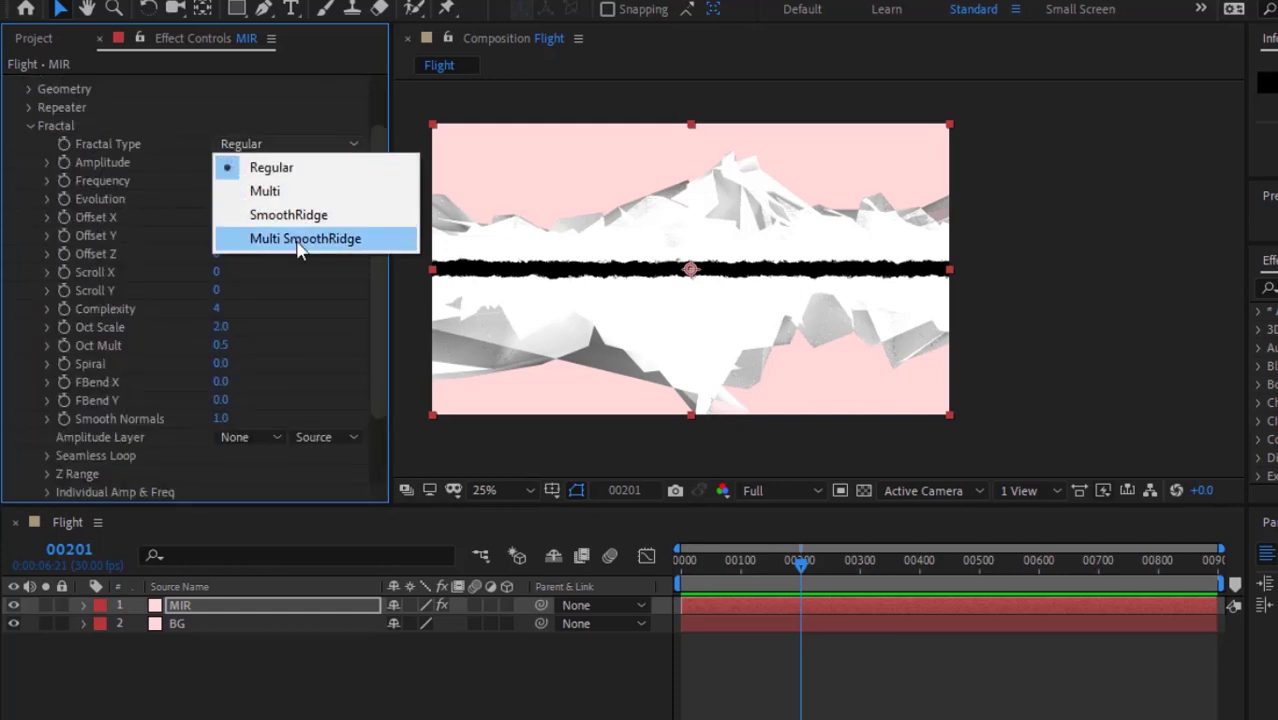
{"action": "left_click", "coordinate": [296, 240]}
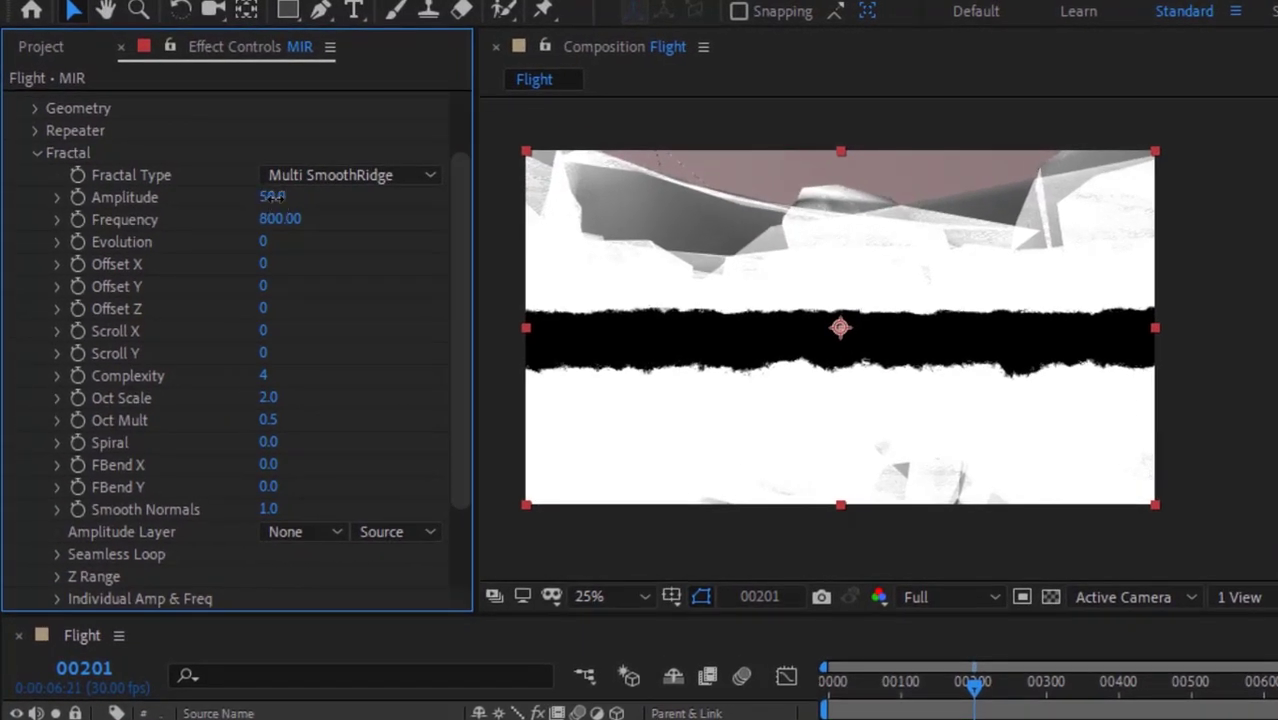
Set fractal Amplitude 108, Frequency 50 and Evolution 765.
{"action": "left_click", "coordinate": [223, 162]}
{"action": "type", "text": "108"}
{"action": "key", "text": "Tab"}
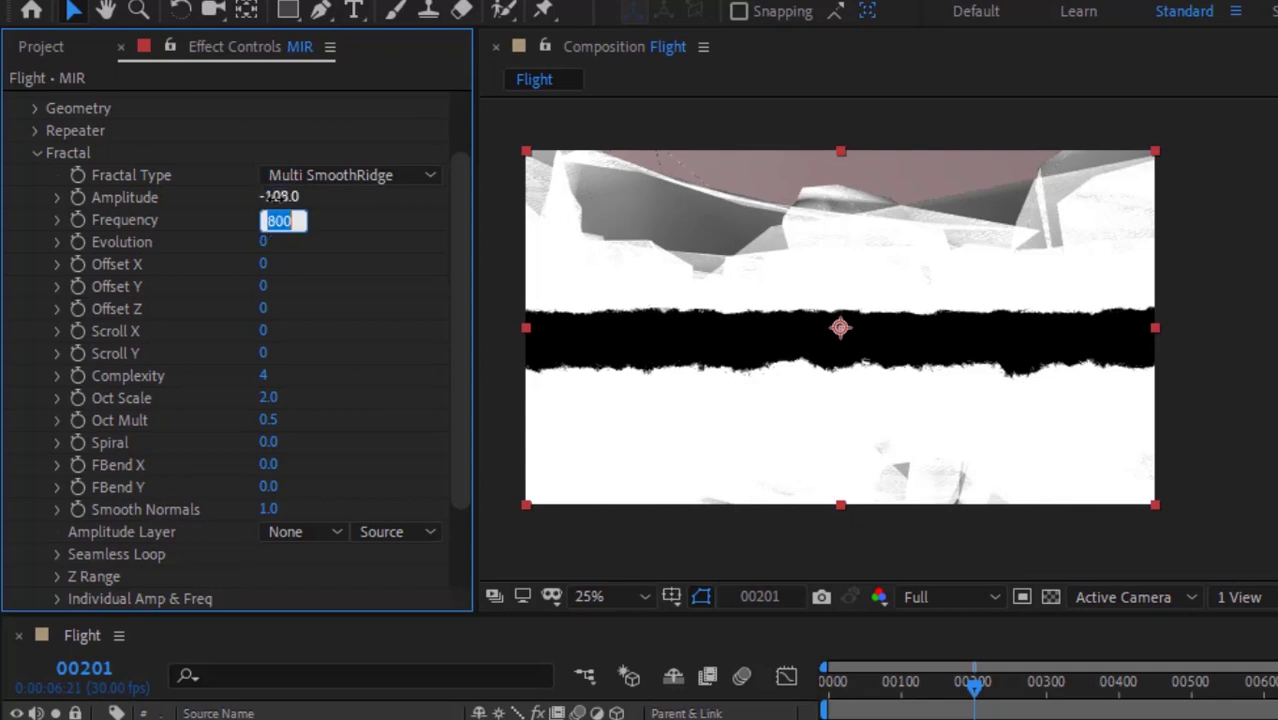
{"action": "type", "text": "50"}
{"action": "key", "text": "Tab"}
{"action": "type", "text": "765"}
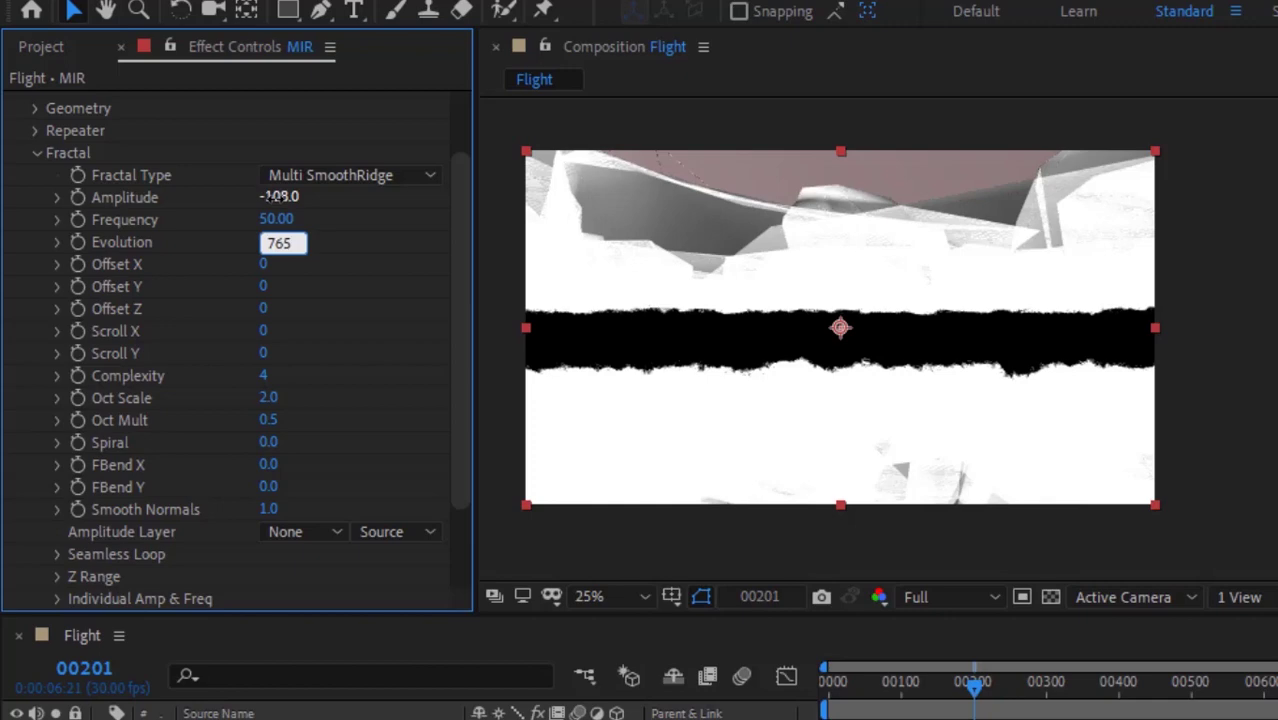
{"action": "key", "text": "Tab"}
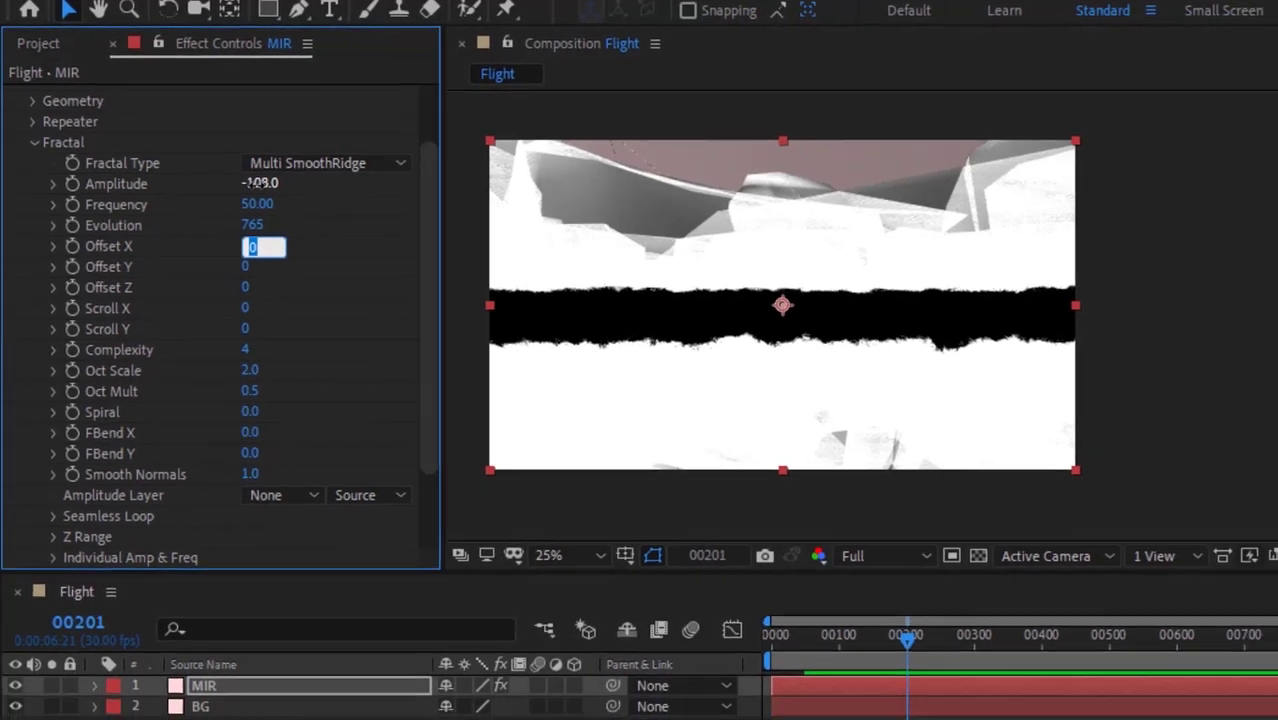
{"action": "key", "text": "Tab"}
{"action": "key", "text": "Tab"}
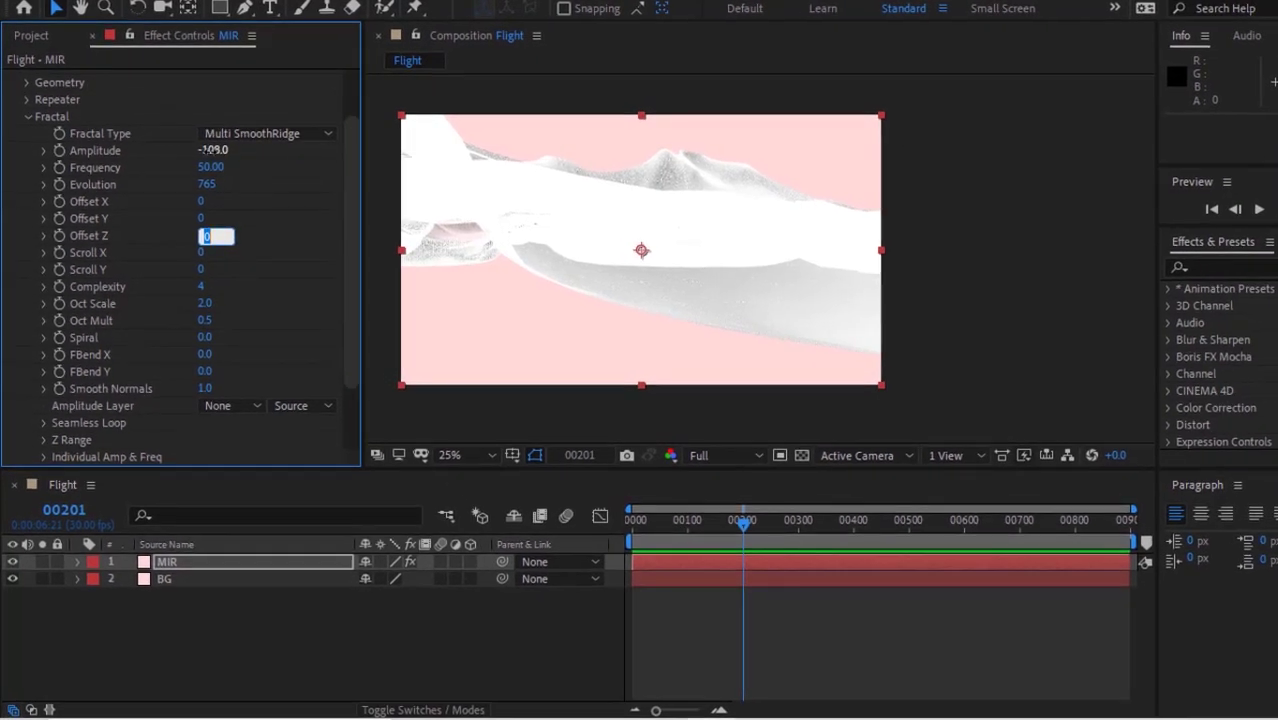
Hide BG, paste the seedRandom flight-path expression into Scroll X, and start Scroll Y's time*1000 expression.
{"action": "left_click", "coordinate": [13, 578]}
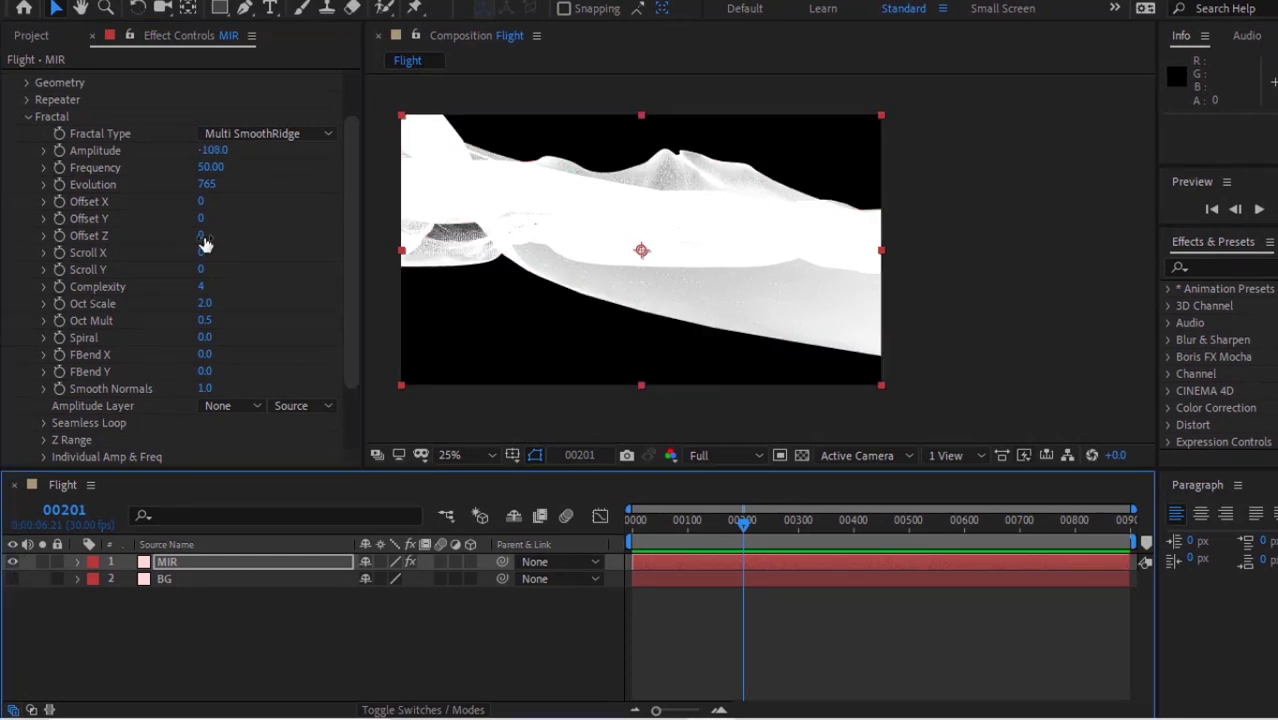
{"action": "left_click", "coordinate": [59, 252], "text": "alt"}
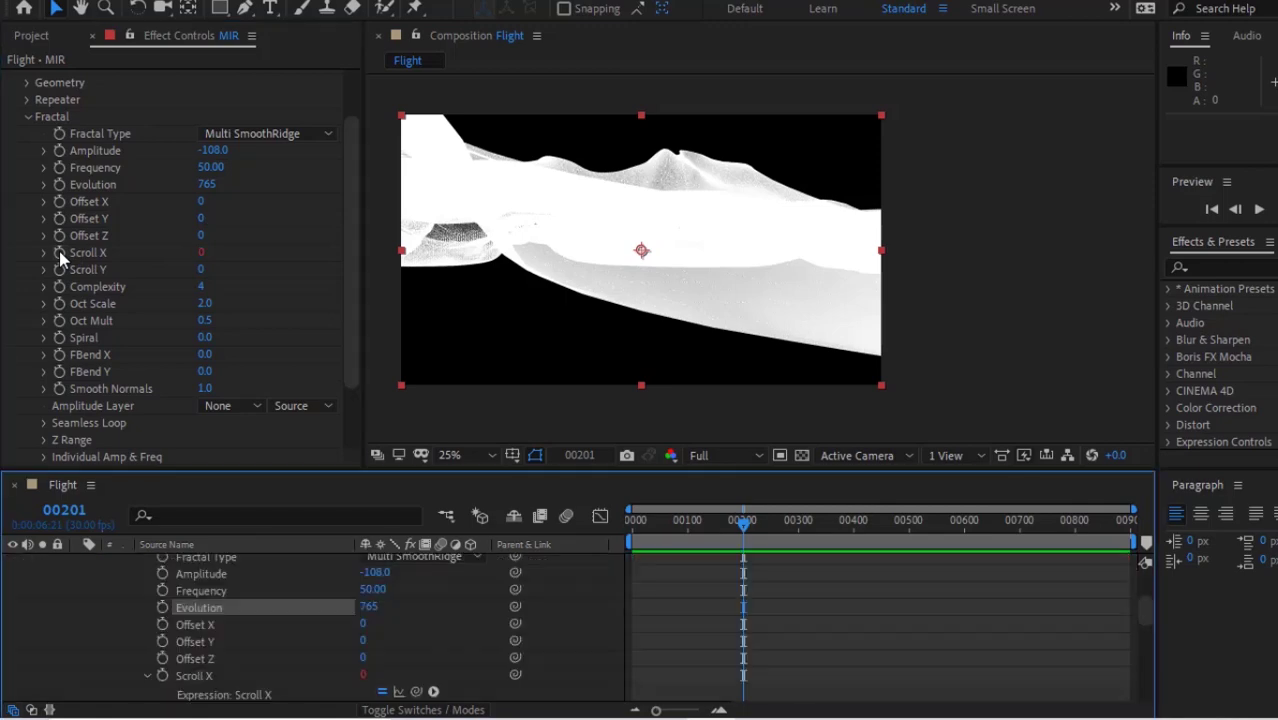
{"action": "key", "text": "alt+Tab"}
{"action": "left_click_drag", "start_coordinate": [352, 290], "coordinate": [239, 202]}
{"action": "key", "text": "ctrl+c"}
{"action": "key", "text": "alt+Tab"}
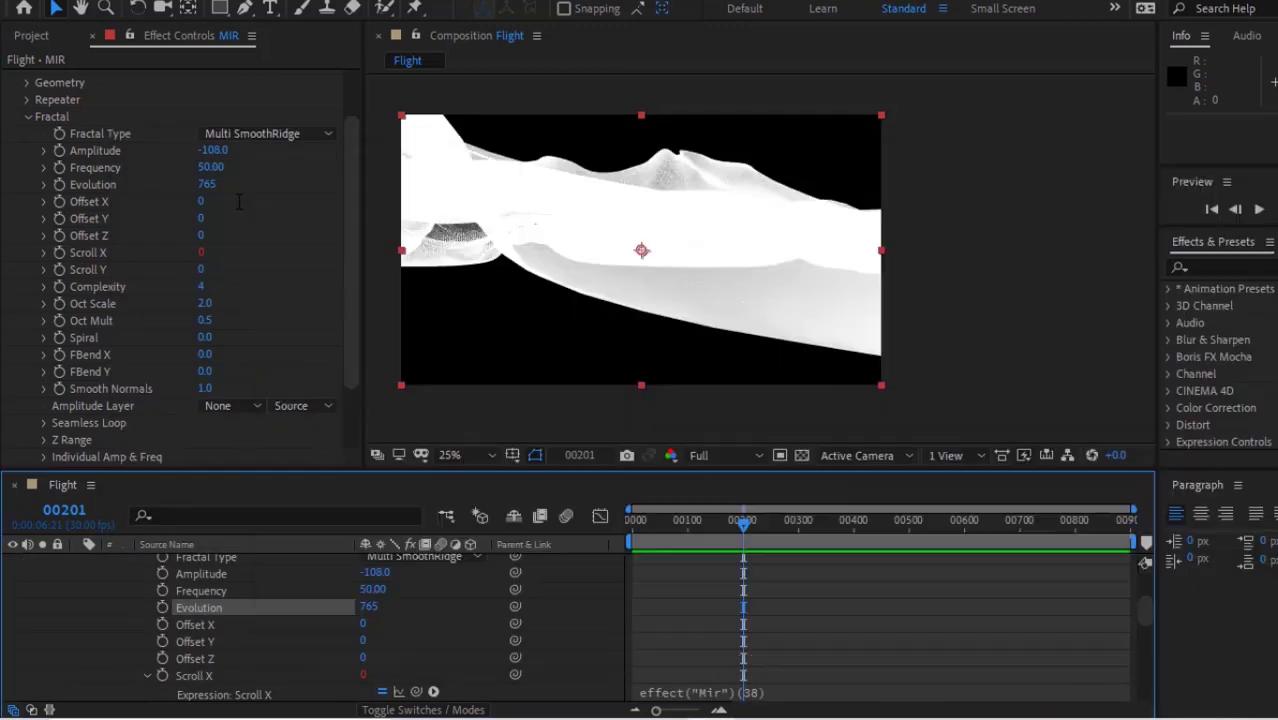
{"action": "left_click", "coordinate": [787, 698]}
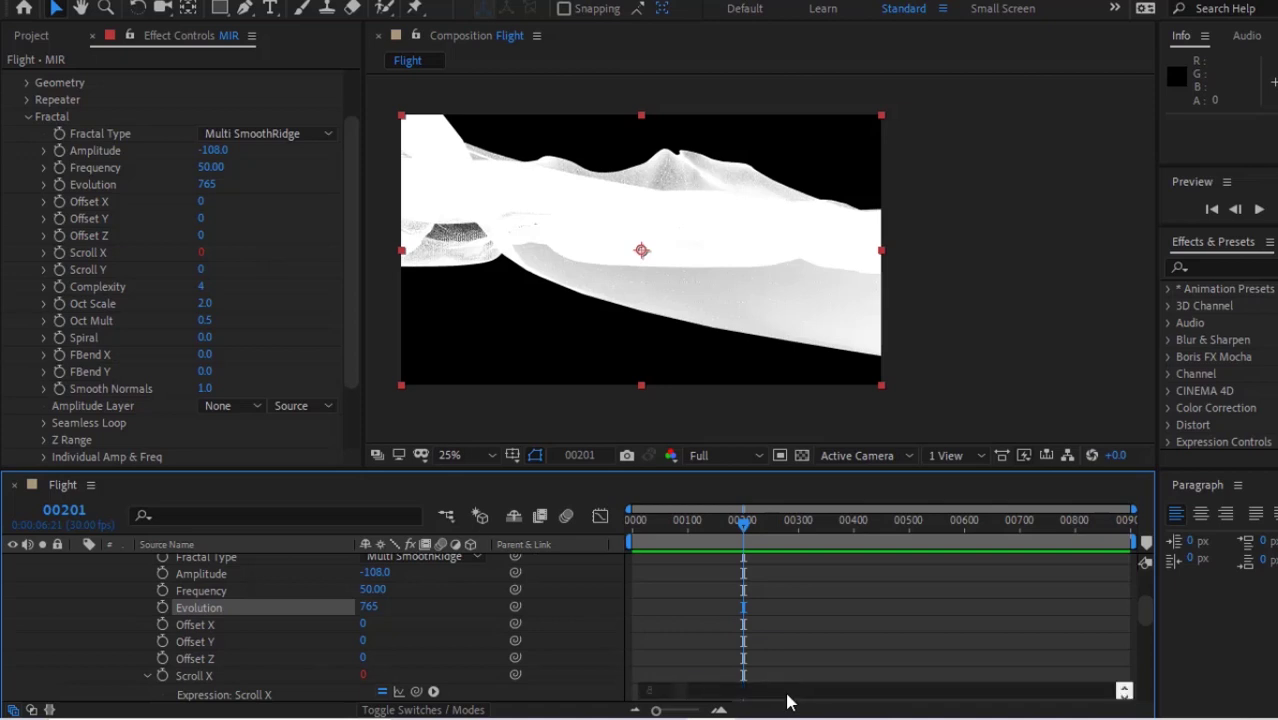
{"action": "key", "text": "ctrl+v"}
{"action": "left_click", "coordinate": [583, 692]}
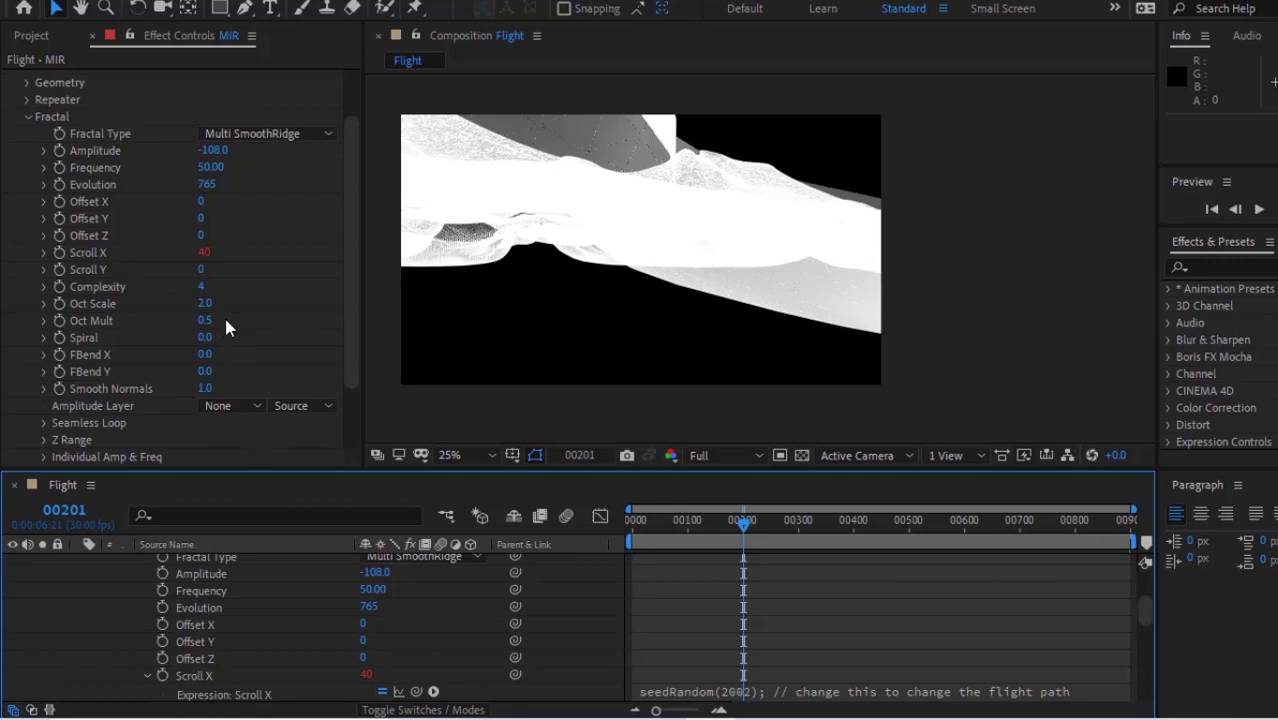
{"action": "left_click", "coordinate": [59, 270], "text": "alt"}
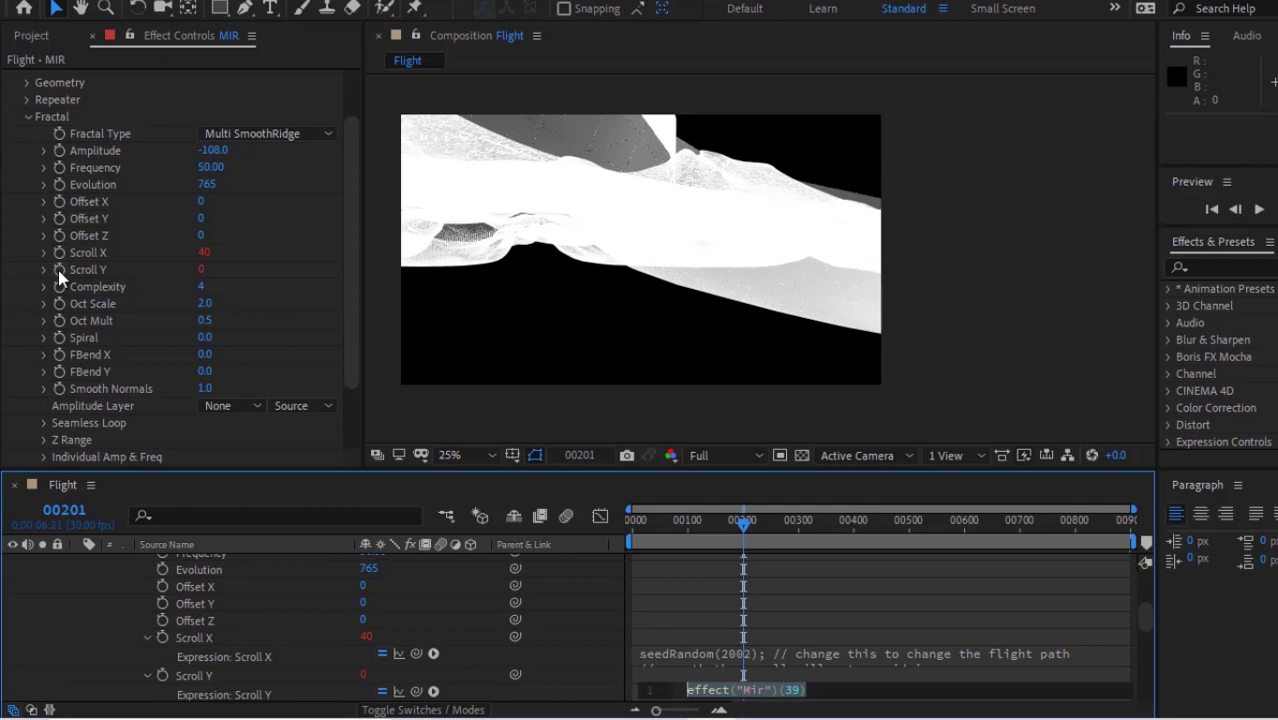
{"action": "type", "text": "time*"}
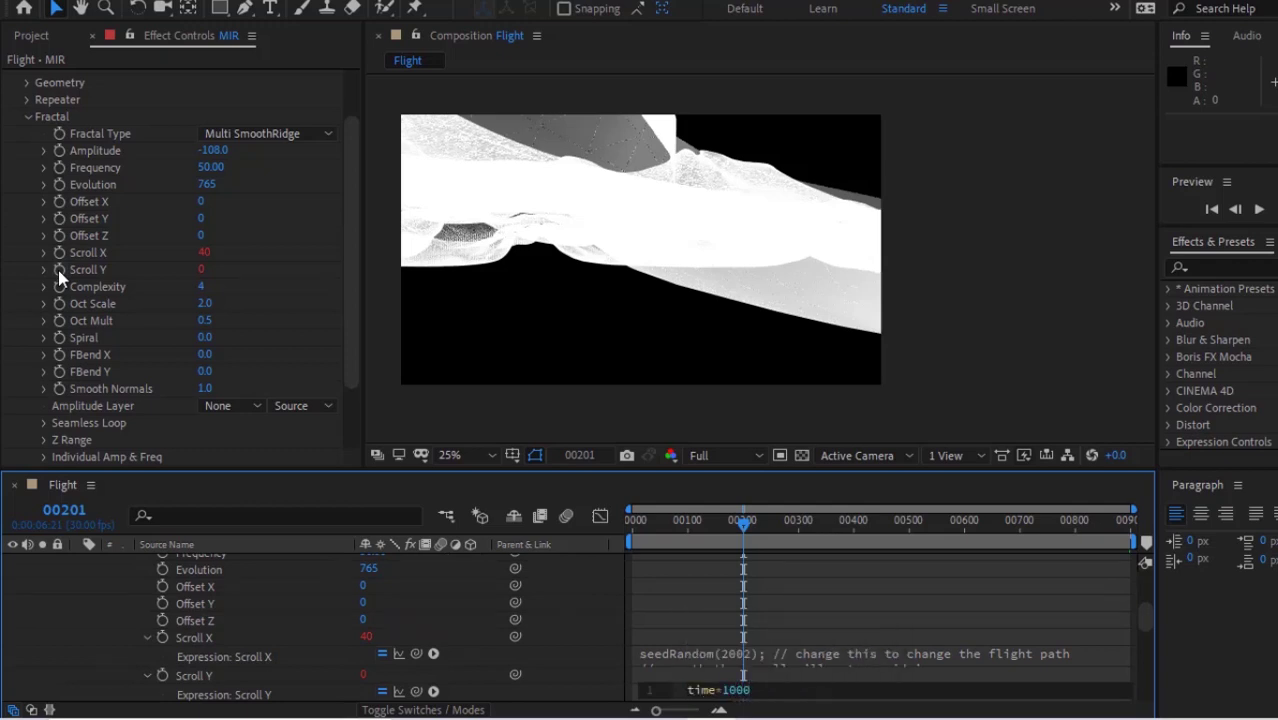
Commit the Scroll Y time*1000 expression and set fractal Complexity to 7.
{"action": "left_click", "coordinate": [573, 596]}
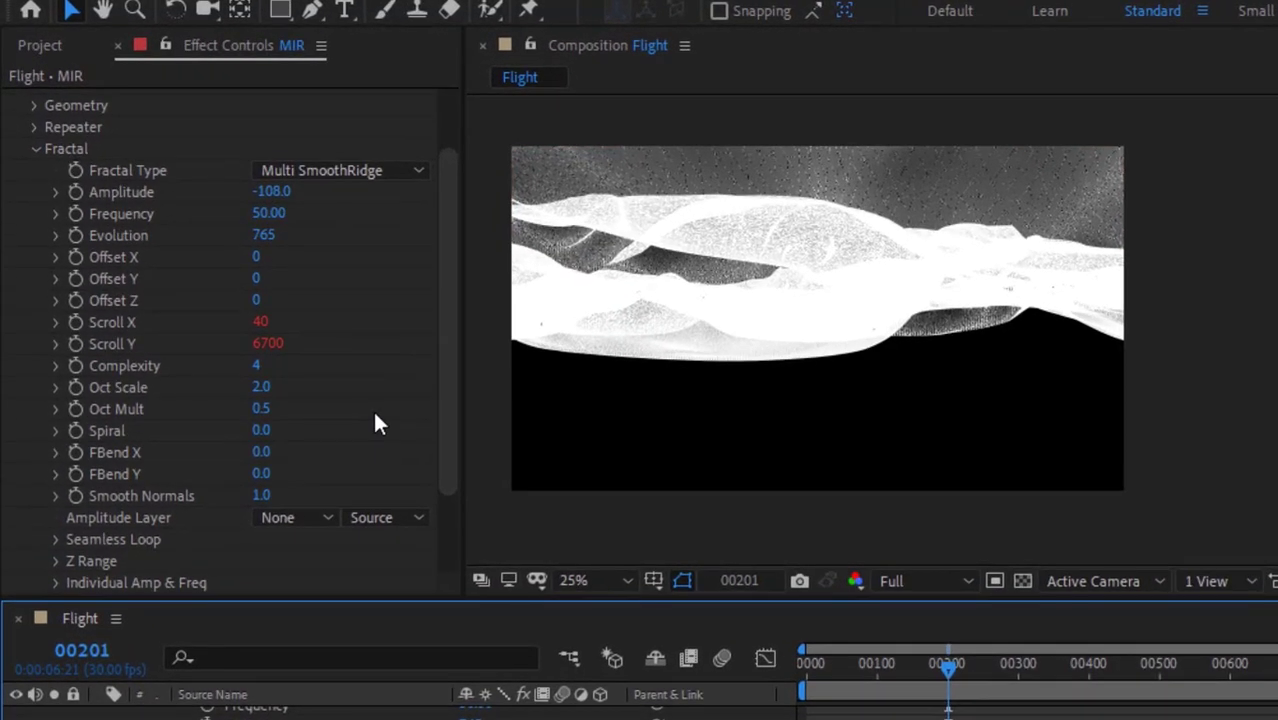
{"action": "left_click", "coordinate": [256, 365]}
{"action": "type", "text": "7"}
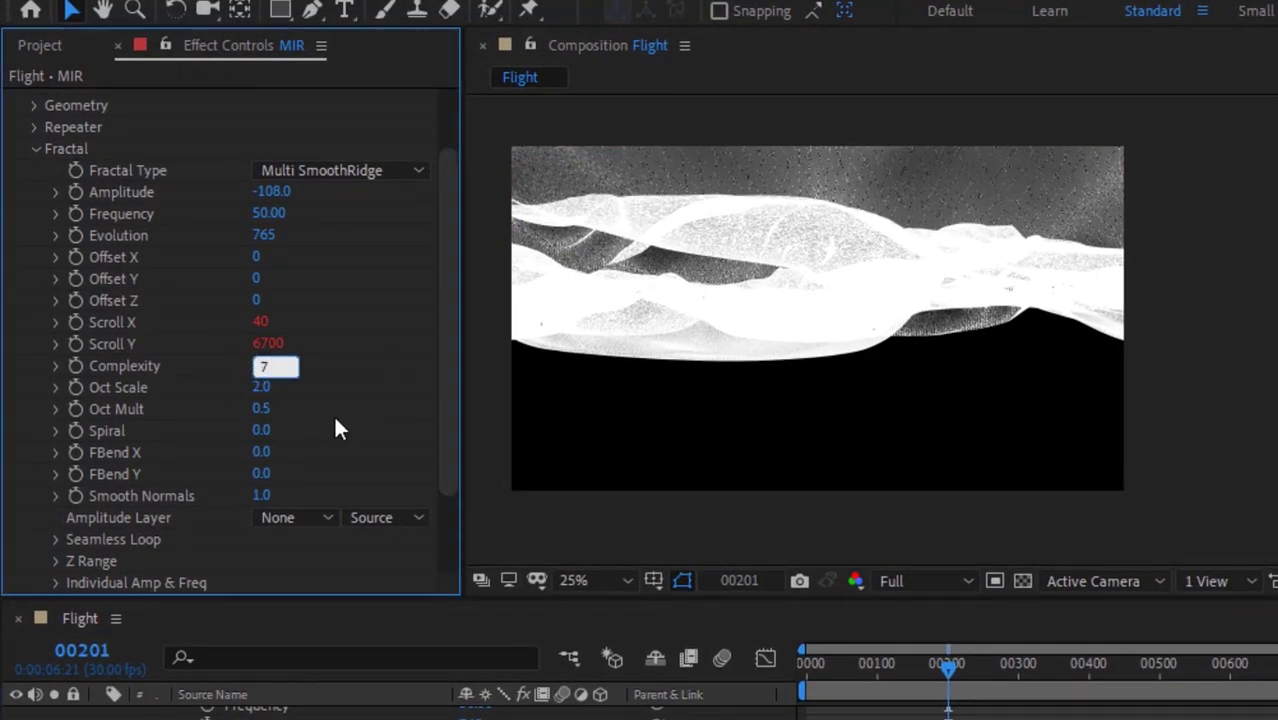
{"action": "key", "text": "Return"}
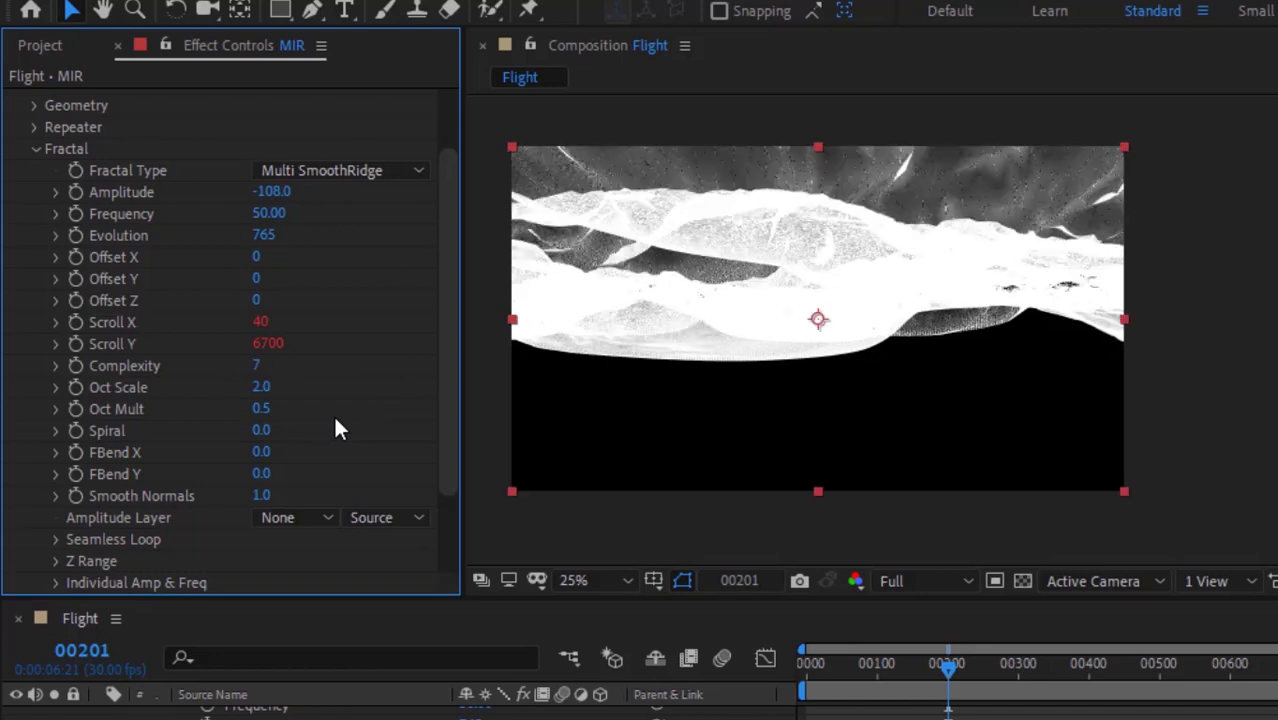
Set Individual Amp & Freq Amplitude X and Amplitude Y to 0.
{"action": "left_click", "coordinate": [55, 580]}
{"action": "scroll", "coordinate": [108, 560], "scroll_direction": "down", "scroll_amount": 3}
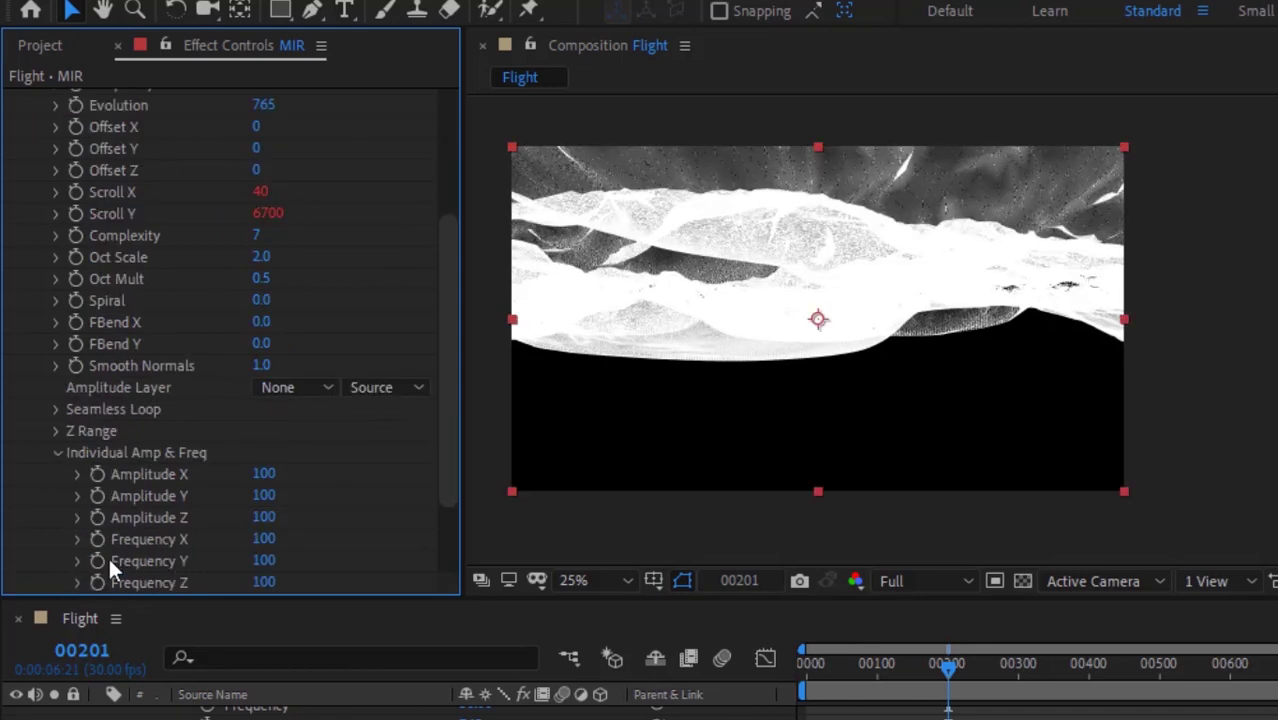
{"action": "left_click", "coordinate": [263, 474]}
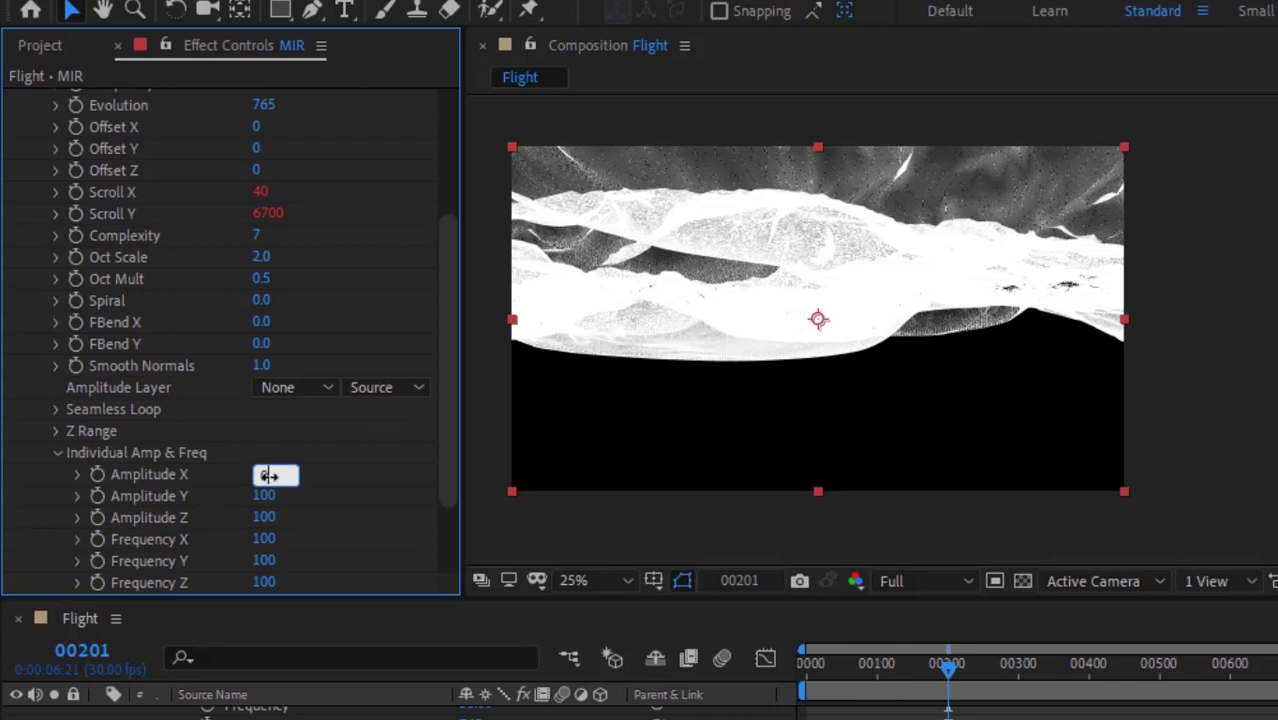
{"action": "type", "text": "0"}
{"action": "key", "text": "Tab"}
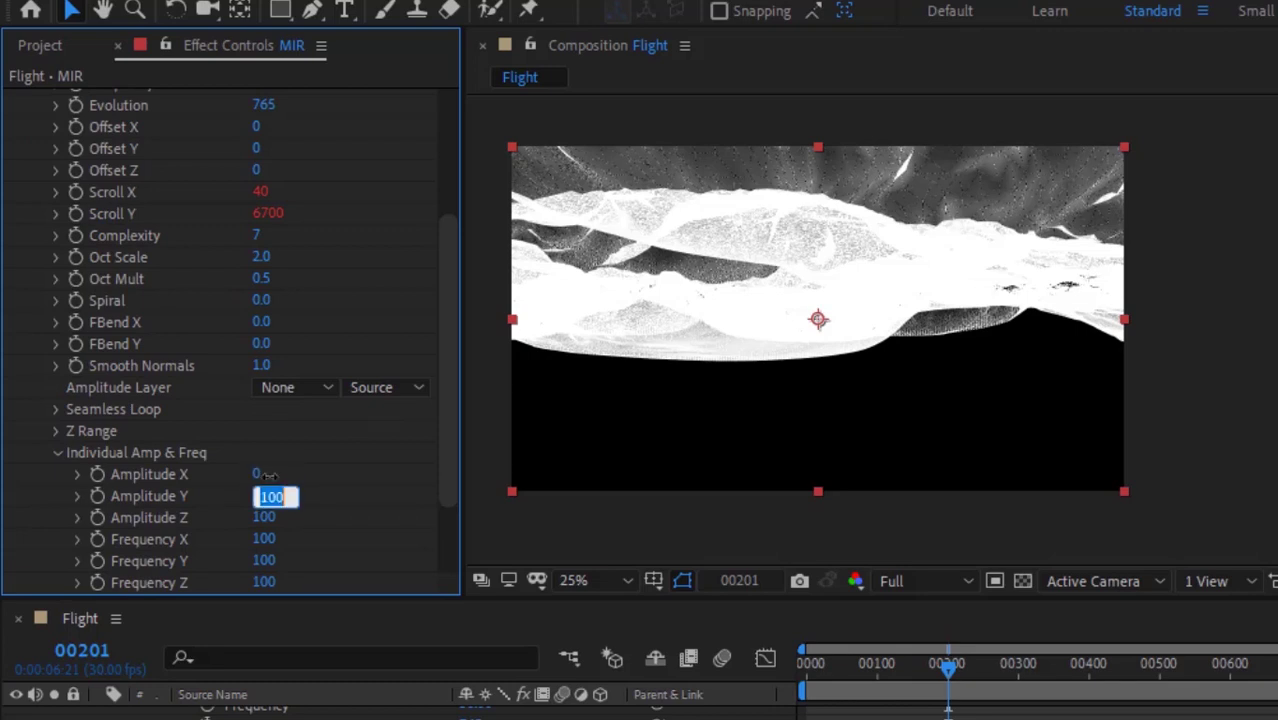
{"action": "type", "text": "0"}
{"action": "key", "text": "Return"}
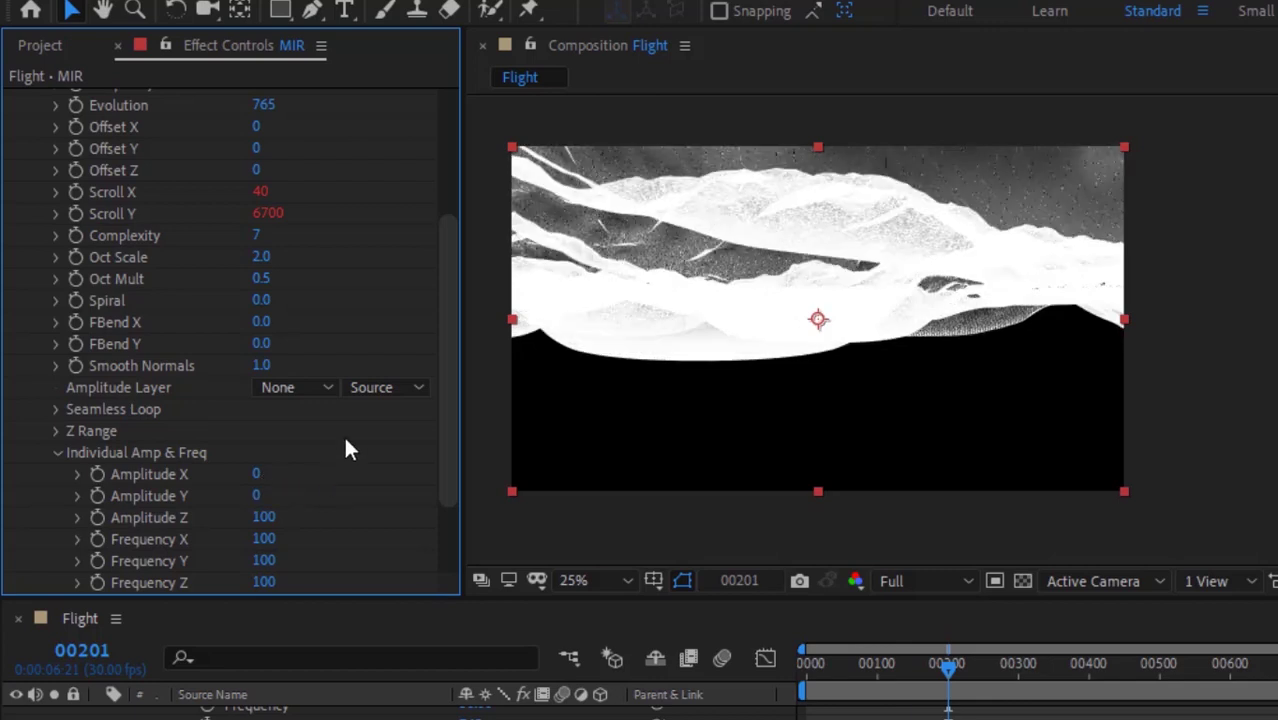
Open Mir's Shader group and set the shader type to Flat.
{"action": "scroll", "coordinate": [450, 210], "scroll_direction": "up", "scroll_amount": 3}
{"action": "left_click", "coordinate": [36, 229]}
{"action": "left_click", "coordinate": [35, 253]}
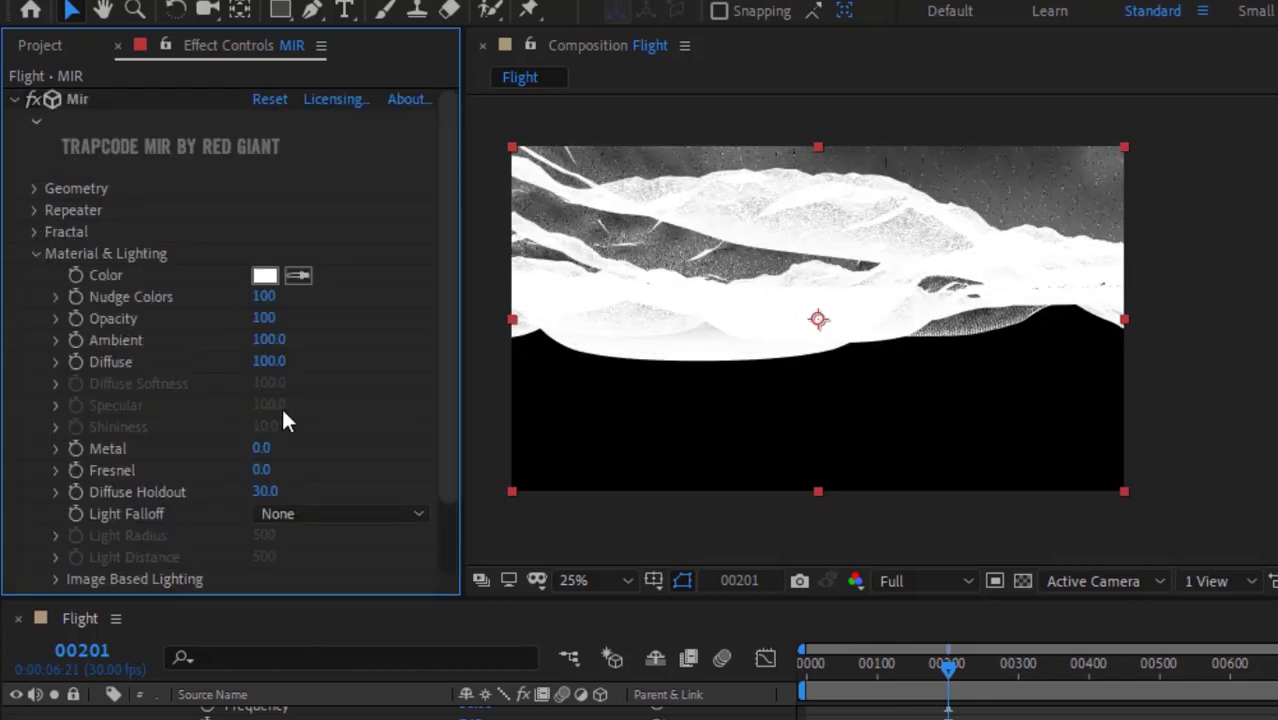
{"action": "left_click", "coordinate": [55, 579]}
{"action": "scroll", "coordinate": [56, 407], "scroll_direction": "down", "scroll_amount": 3}
{"action": "scroll", "coordinate": [50, 300], "scroll_direction": "up", "scroll_amount": 3}
{"action": "left_click", "coordinate": [35, 253]}
{"action": "left_click", "coordinate": [33, 275]}
{"action": "left_click", "coordinate": [33, 275]}
{"action": "left_click", "coordinate": [34, 296]}
{"action": "scroll", "coordinate": [34, 296], "scroll_direction": "down", "scroll_amount": 1}
{"action": "left_click", "coordinate": [300, 257]}
{"action": "left_click", "coordinate": [315, 343]}
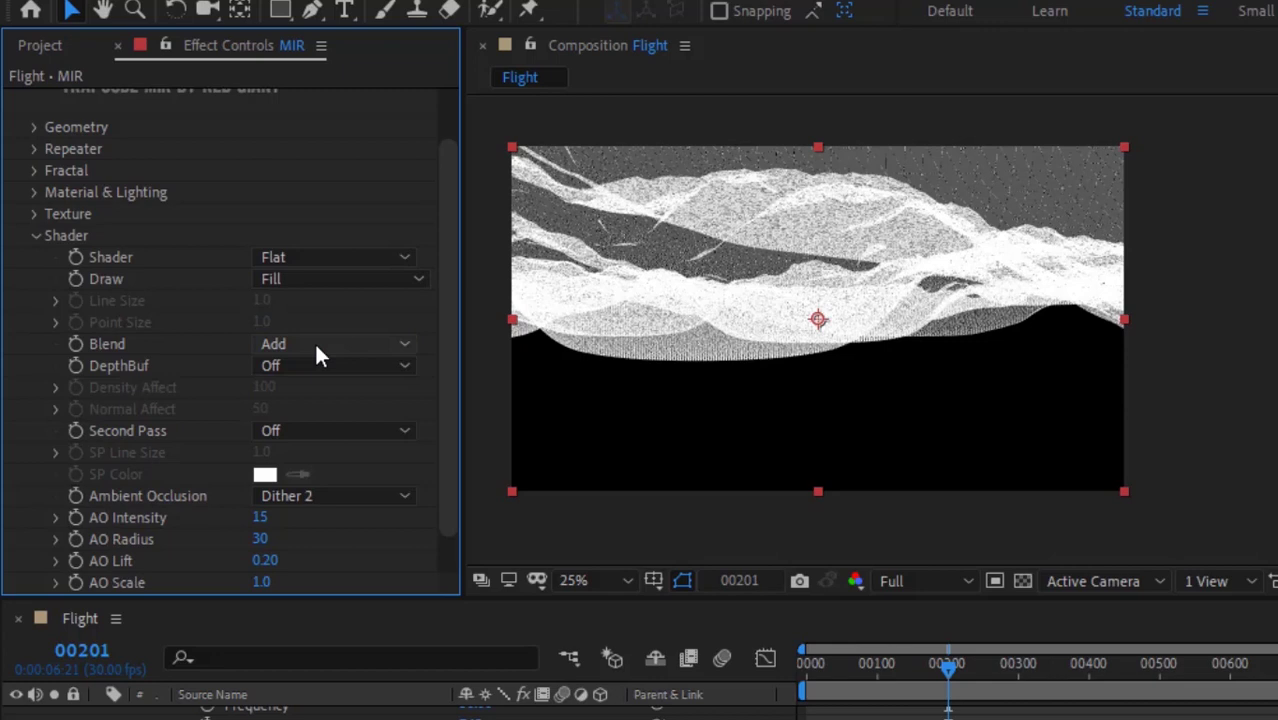
Set Blend to Off, DepthBuf to On and Ambient Occlusion to Off.
{"action": "left_click", "coordinate": [317, 348]}
{"action": "left_click", "coordinate": [318, 366]}
{"action": "left_click", "coordinate": [315, 366]}
{"action": "left_click", "coordinate": [313, 421]}
{"action": "left_click", "coordinate": [302, 495]}
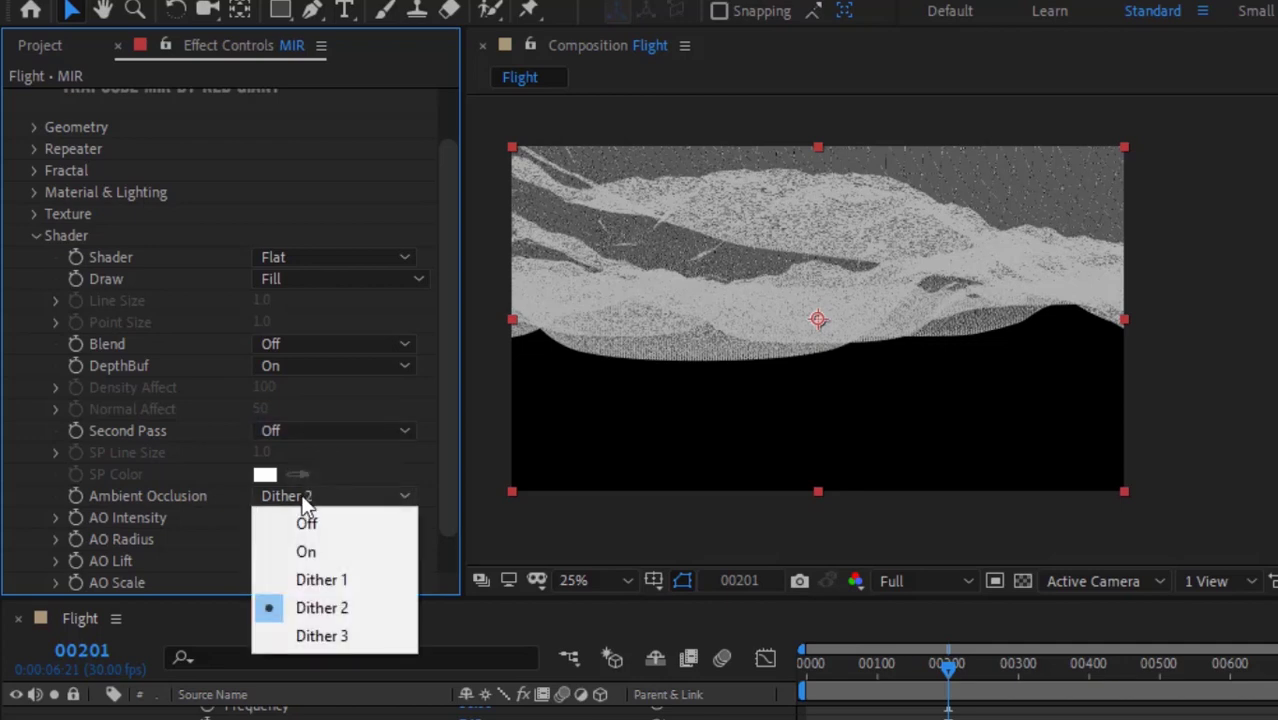
{"action": "left_click", "coordinate": [307, 522]}
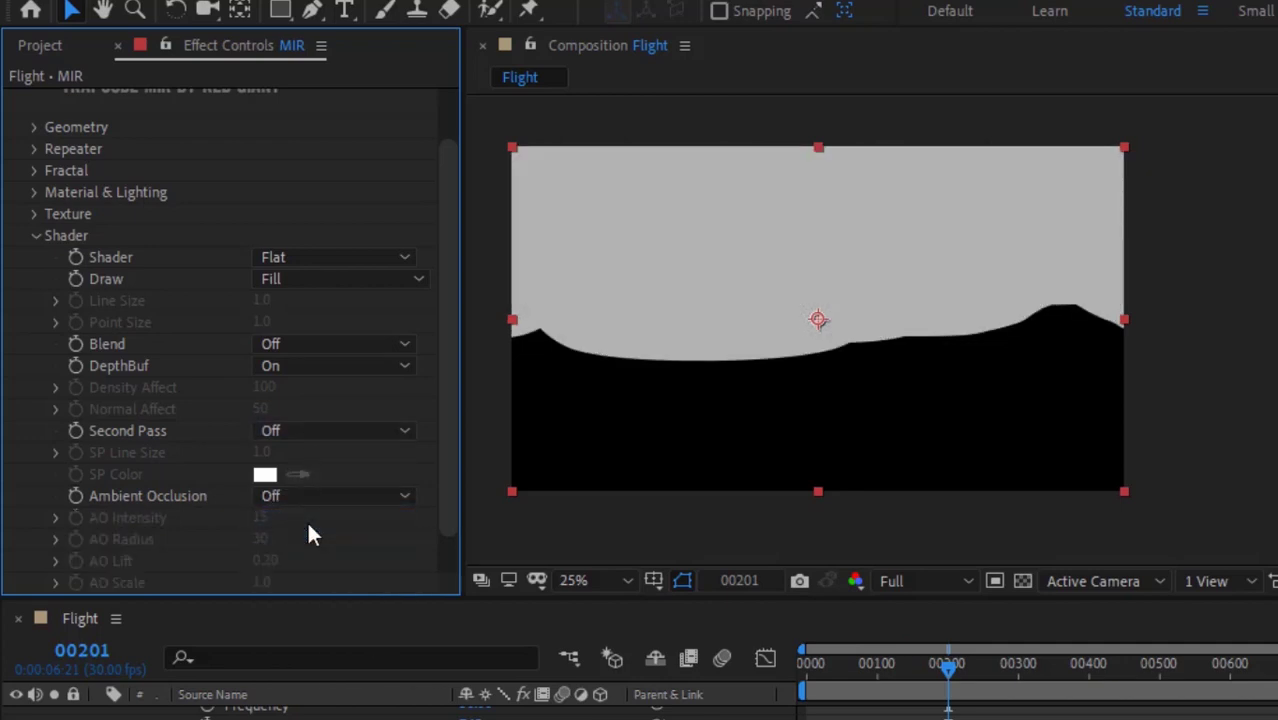
In Mir's Visibility group set Far 5000, Fog Start 1 and Fog End 5000.
{"action": "left_click", "coordinate": [35, 236]}
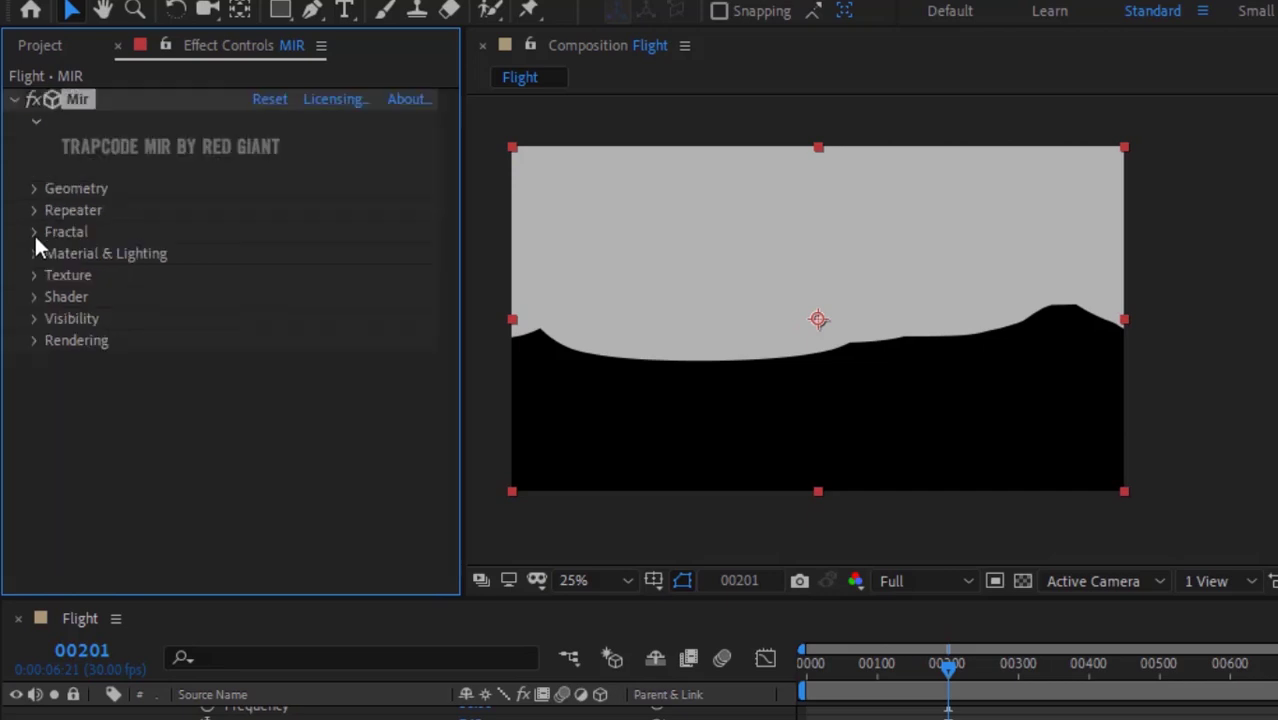
{"action": "left_click", "coordinate": [34, 318]}
{"action": "left_click", "coordinate": [273, 362]}
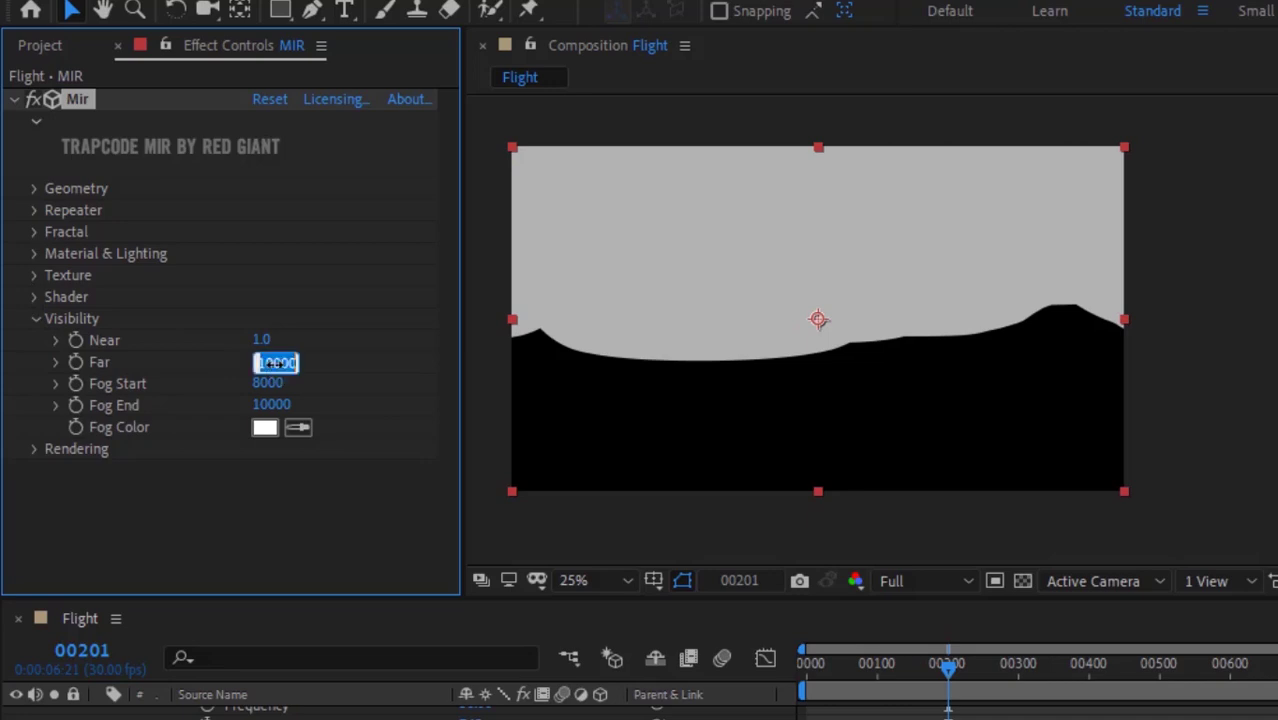
{"action": "type", "text": "5000"}
{"action": "key", "text": "Tab"}
{"action": "type", "text": "1"}
{"action": "key", "text": "Tab"}
{"action": "type", "text": "5000"}
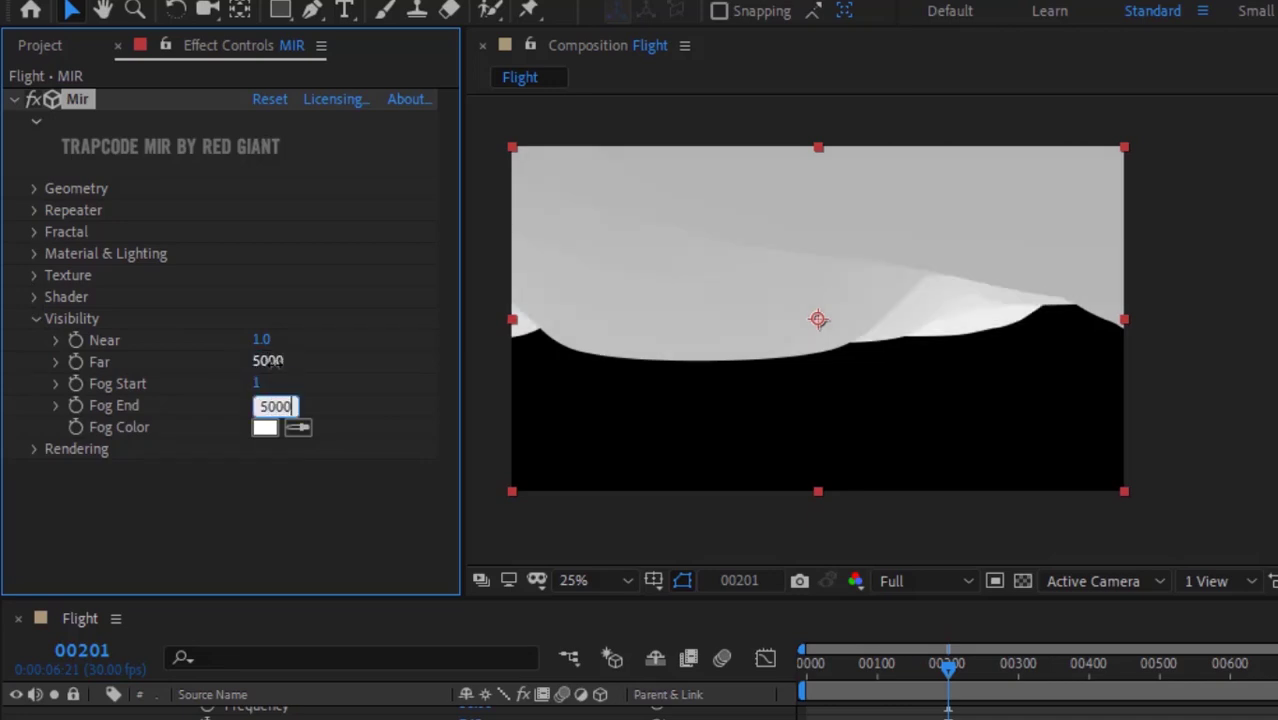
{"action": "key", "text": "Return"}
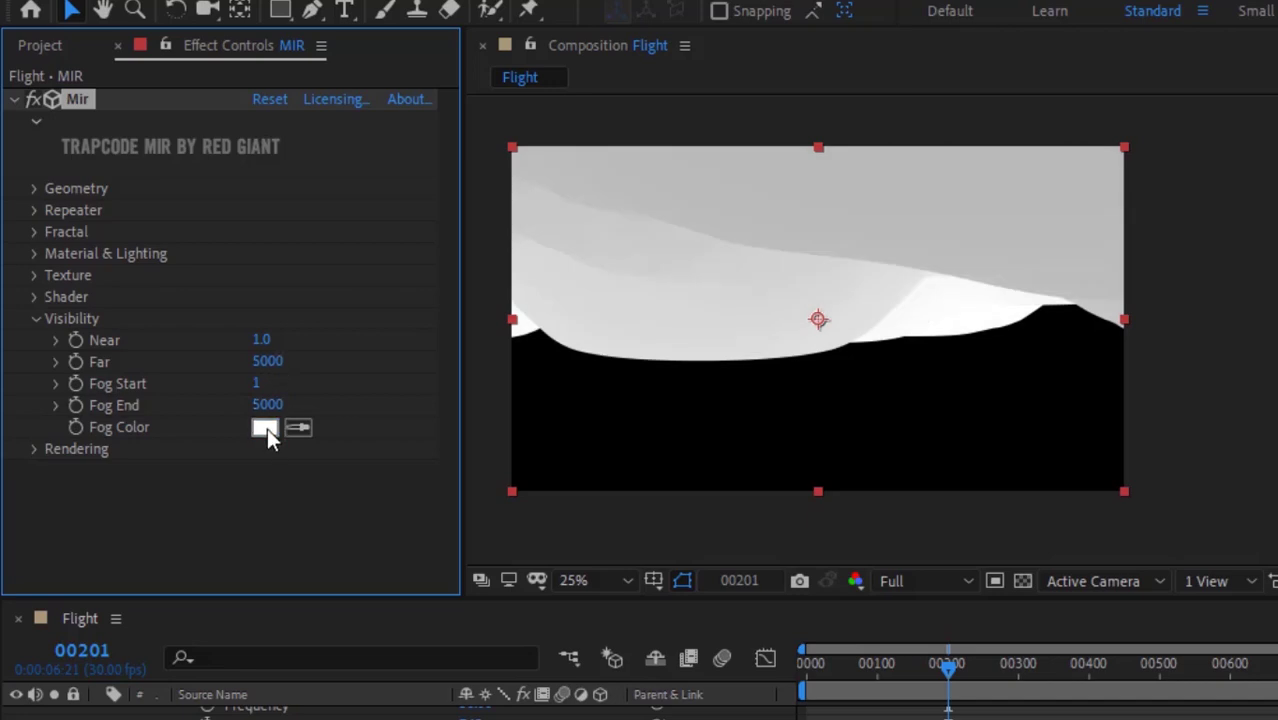
Set the fog colour to black and expand the Rendering group.
{"action": "left_click", "coordinate": [268, 428]}
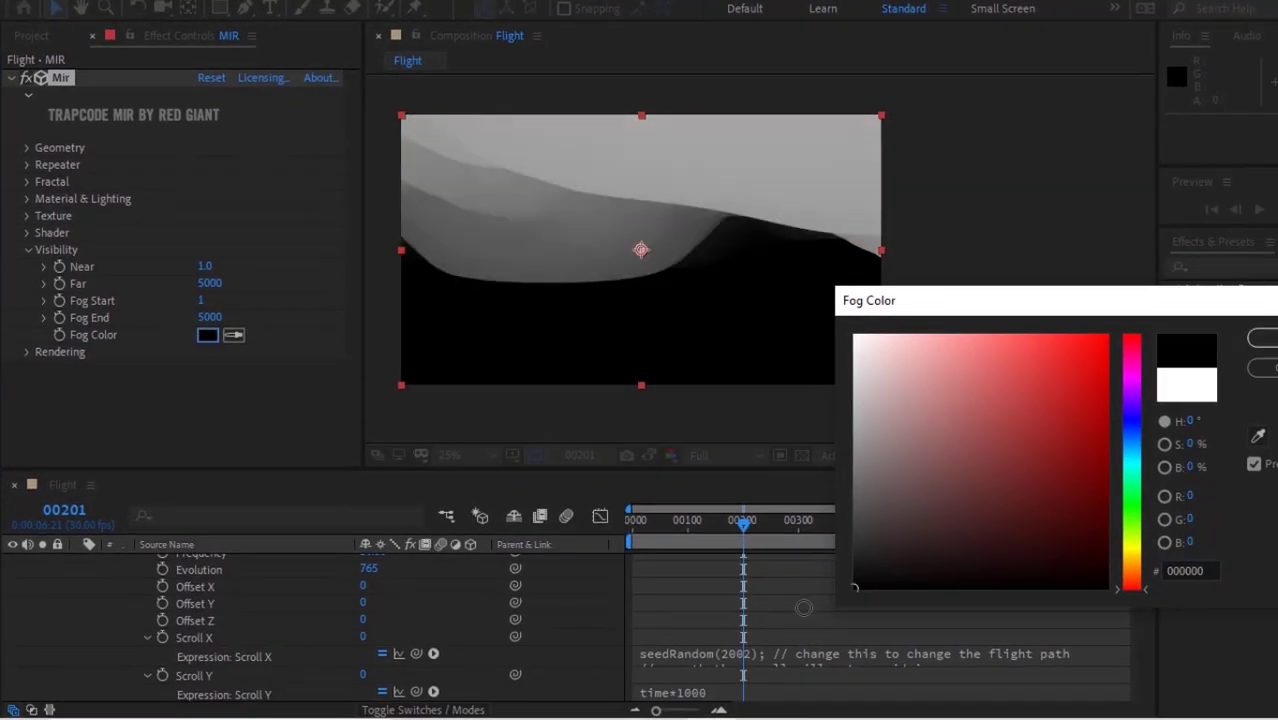
{"action": "key", "text": "Return"}
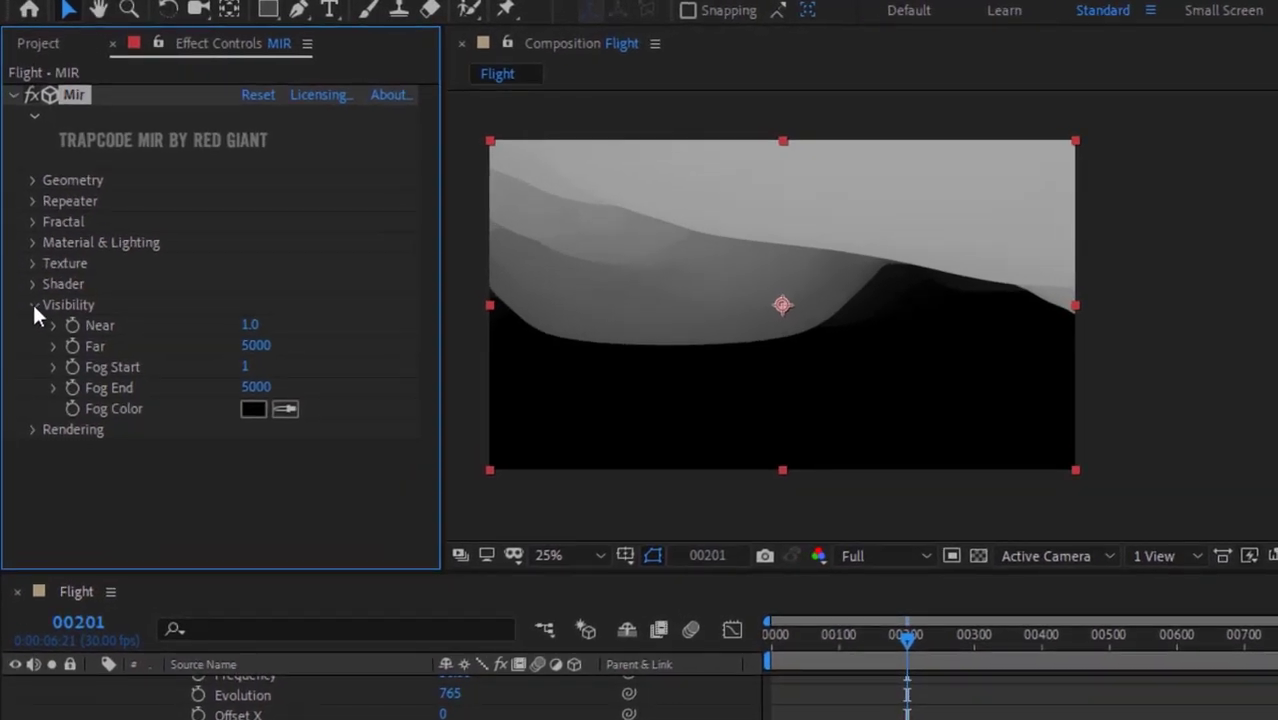
{"action": "left_click", "coordinate": [33, 305]}
{"action": "left_click", "coordinate": [33, 327]}
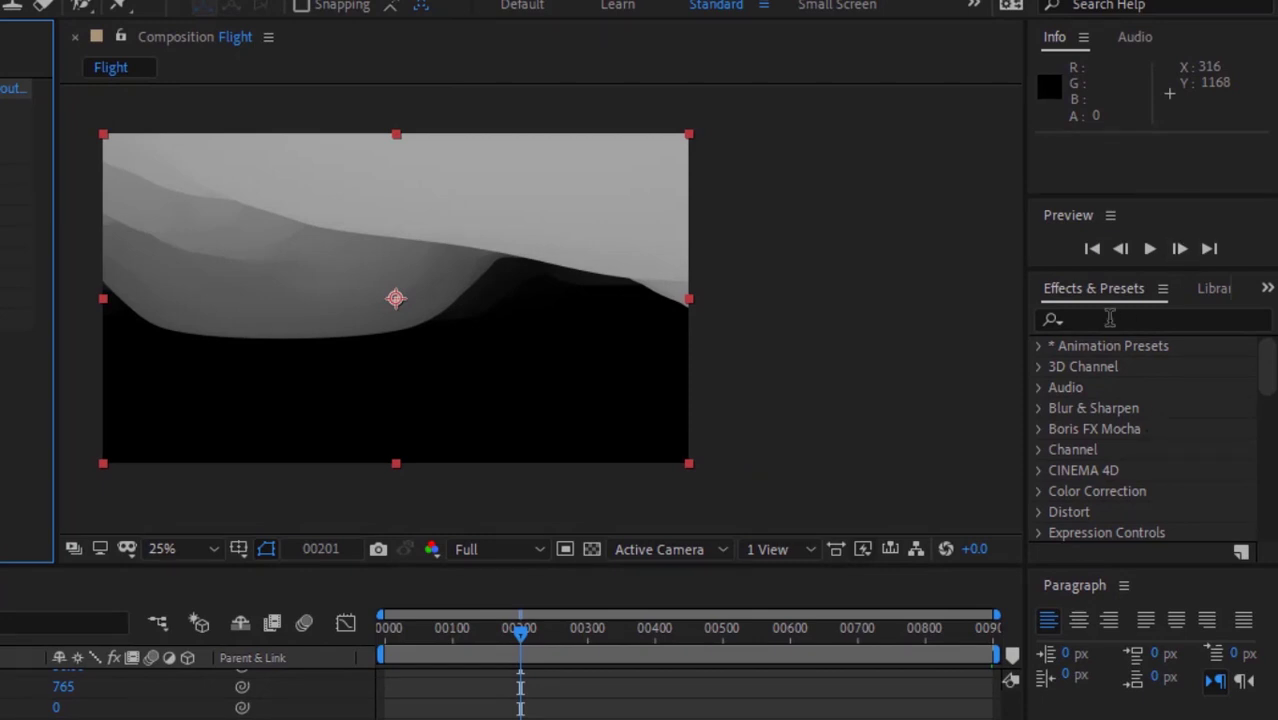
Apply the Tint effect to MIR and set Map White To black (000000).
{"action": "left_click", "coordinate": [1110, 318]}
{"action": "type", "text": "tint"}
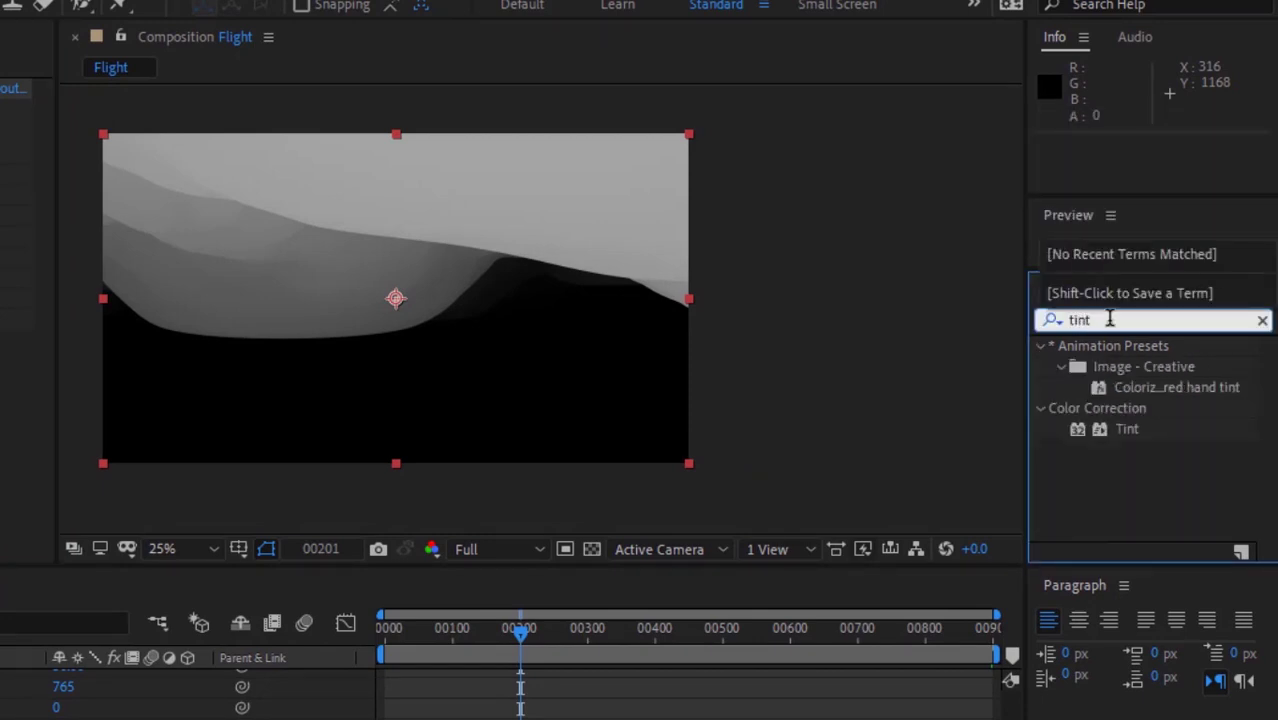
{"action": "left_click_drag", "start_coordinate": [1128, 430], "coordinate": [280, 475]}
{"action": "left_click", "coordinate": [253, 381]}
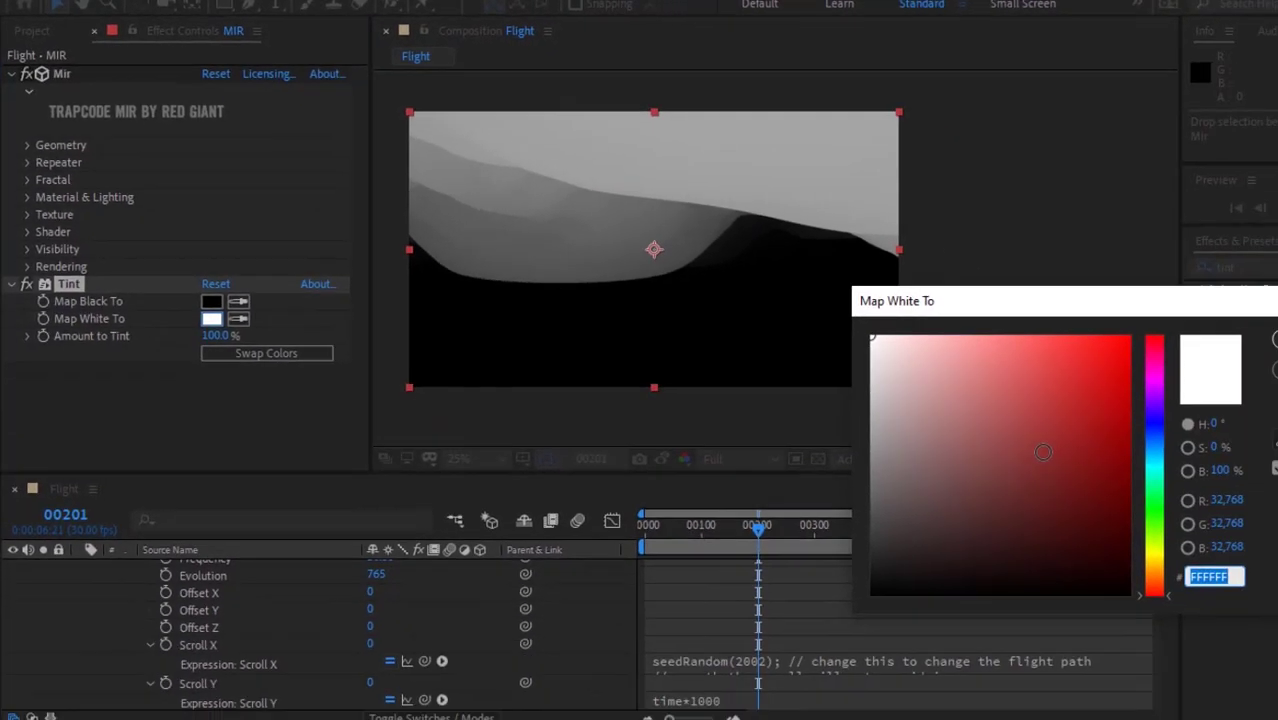
{"action": "type", "text": "000000"}
{"action": "left_click", "coordinate": [1274, 341]}
Set Map Black To pale pink (saturation 2, brightness 98), then toggle Tint to compare.
{"action": "left_click", "coordinate": [211, 301]}
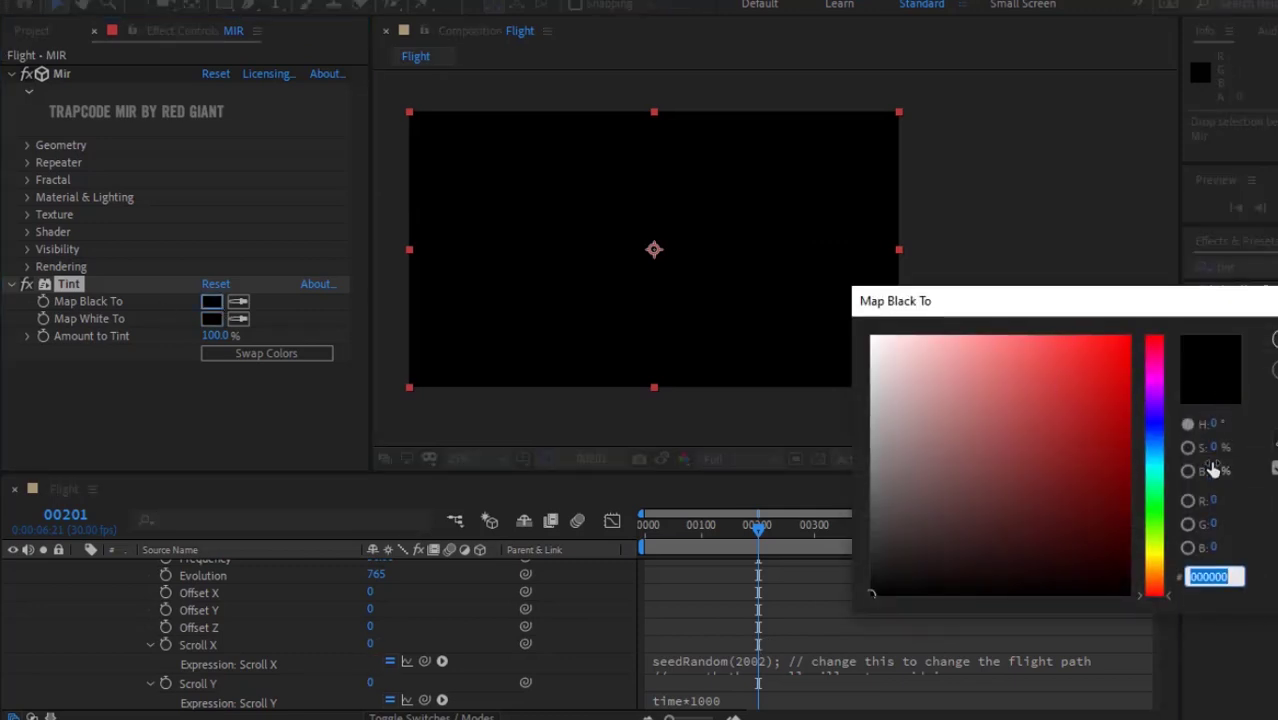
{"action": "left_click", "coordinate": [1214, 447]}
{"action": "type", "text": "2"}
{"action": "key", "text": "Tab"}
{"action": "type", "text": "9"}
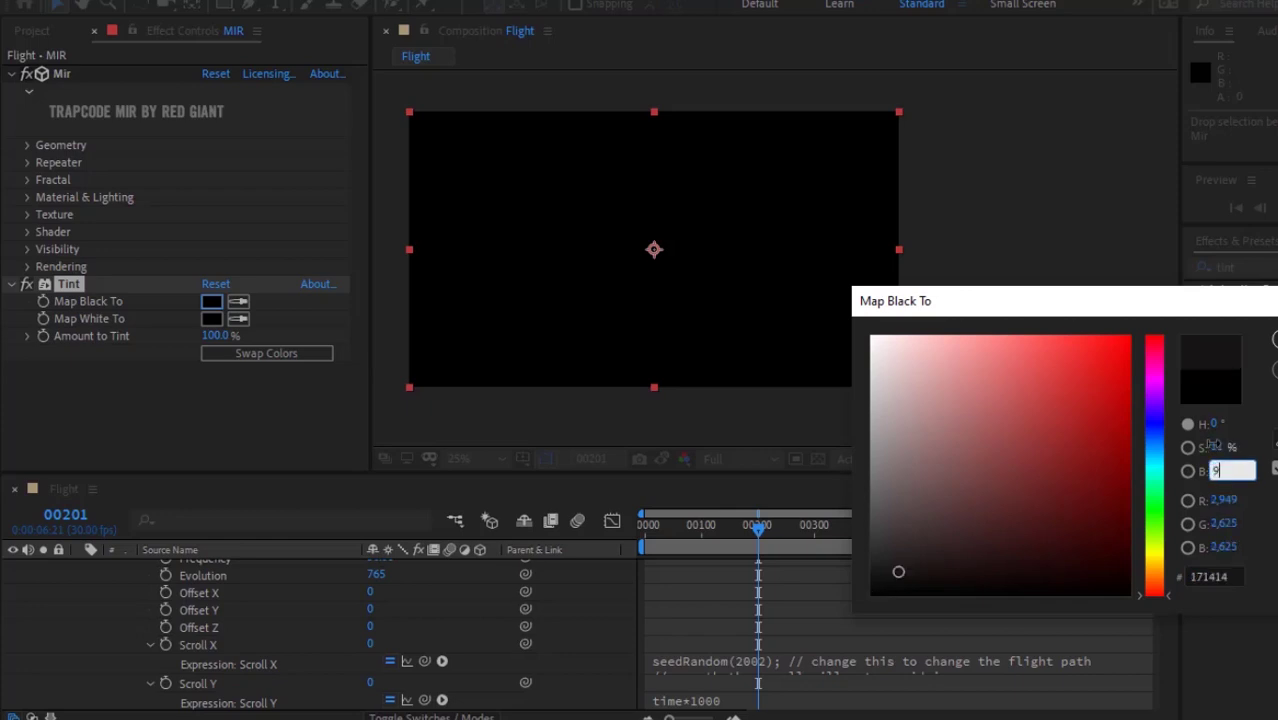
{"action": "type", "text": "8"}
{"action": "key", "text": "Return"}
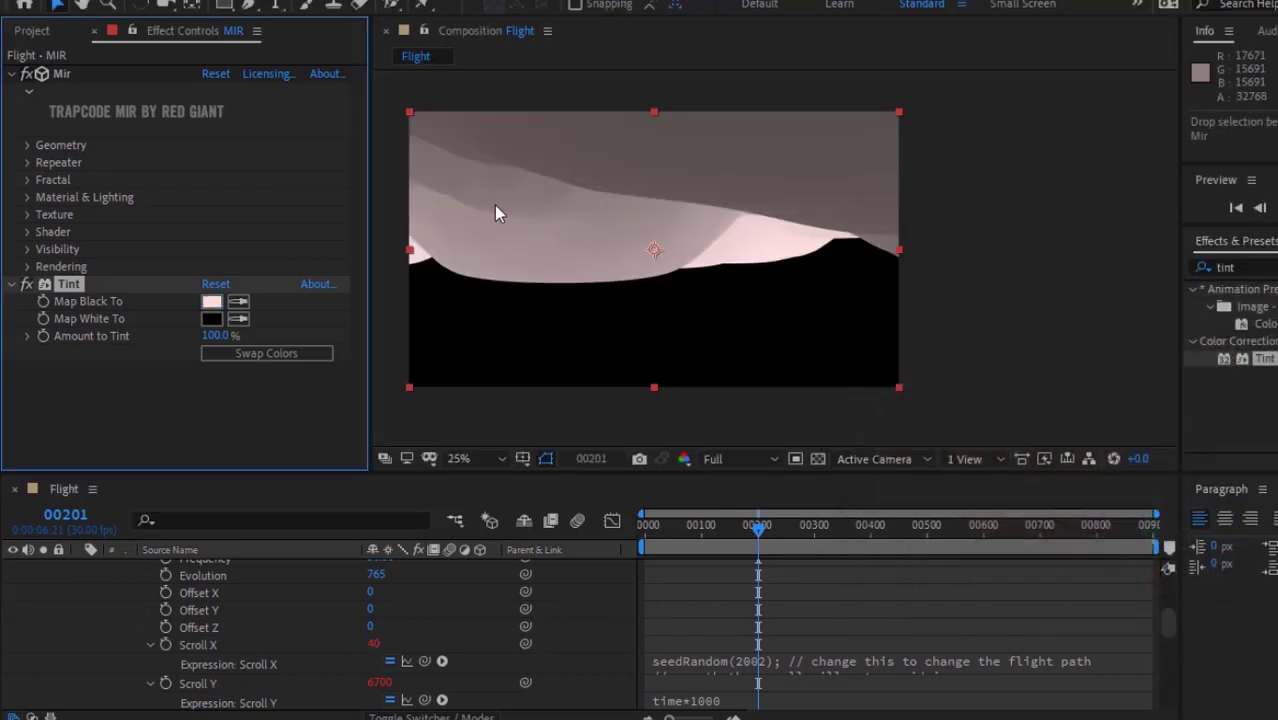
{"action": "left_click", "coordinate": [26, 285]}
{"action": "left_click", "coordinate": [26, 285]}
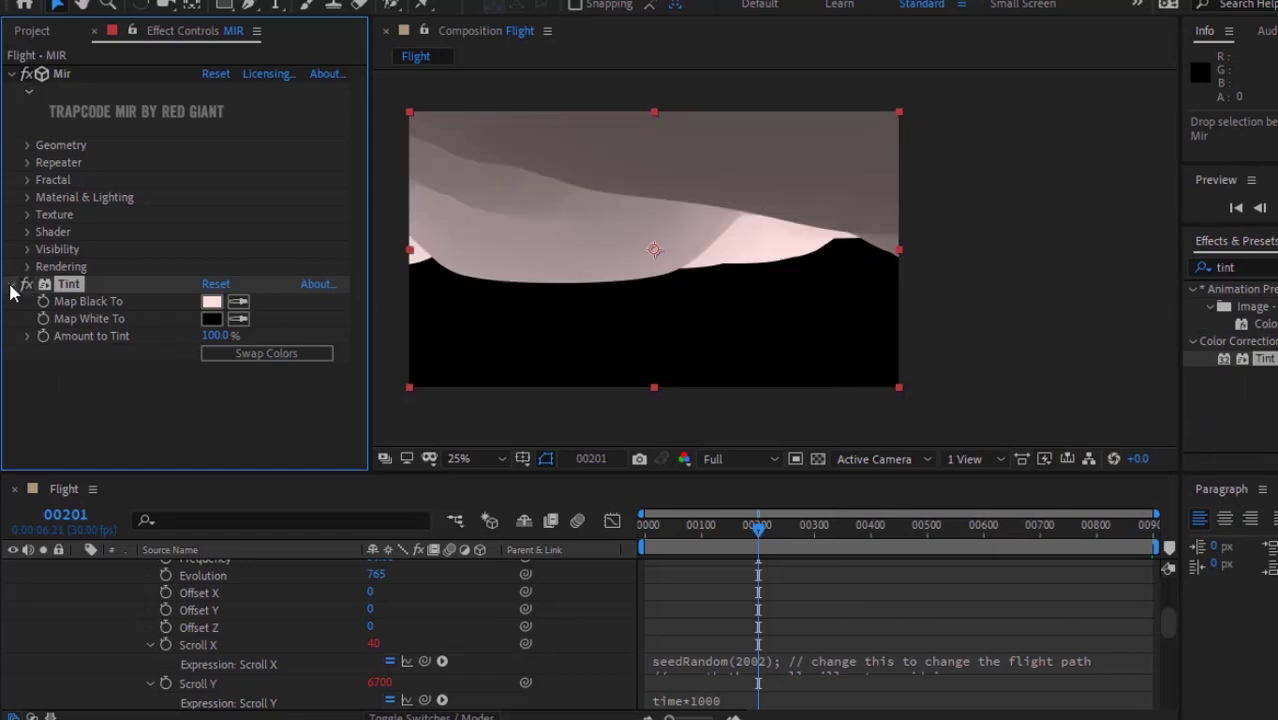
{"action": "left_click", "coordinate": [12, 285]}
Collapse the MIR layer and add a new Camera 1 with default settings.
{"action": "left_click", "coordinate": [11, 76]}
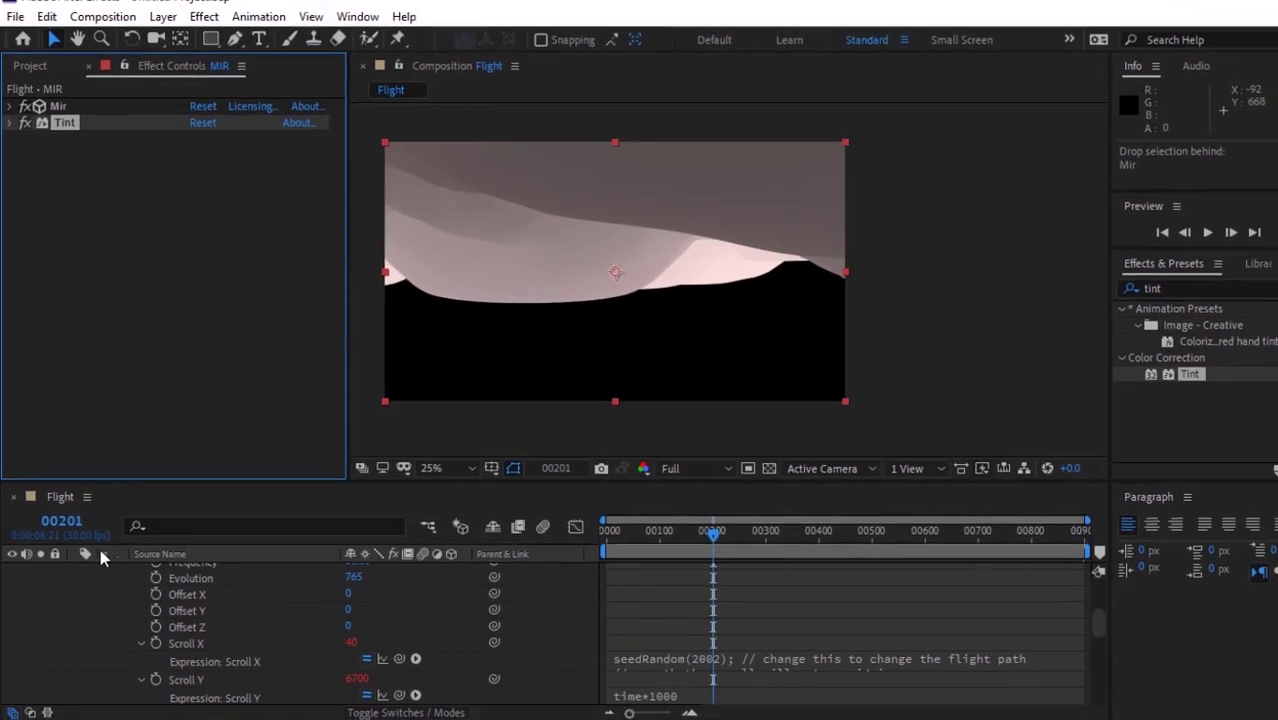
{"action": "left_click_drag", "start_coordinate": [1070, 590], "coordinate": [1070, 567]}
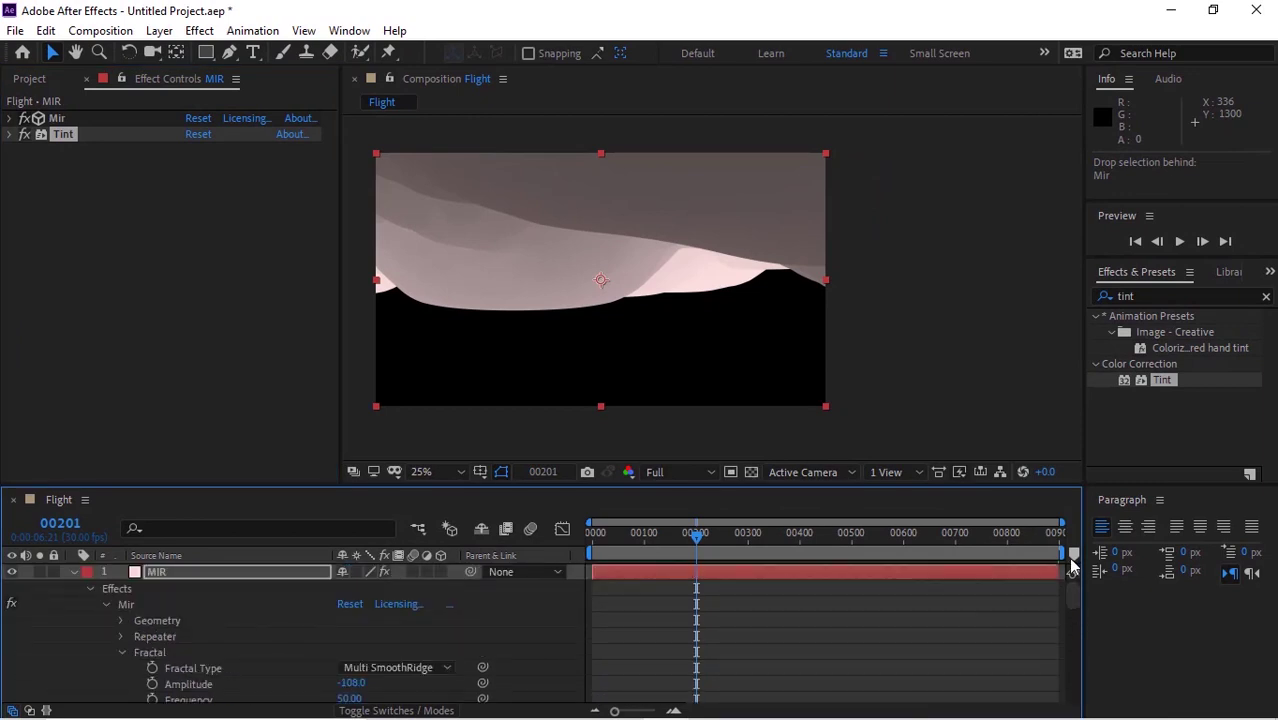
{"action": "left_click", "coordinate": [74, 572]}
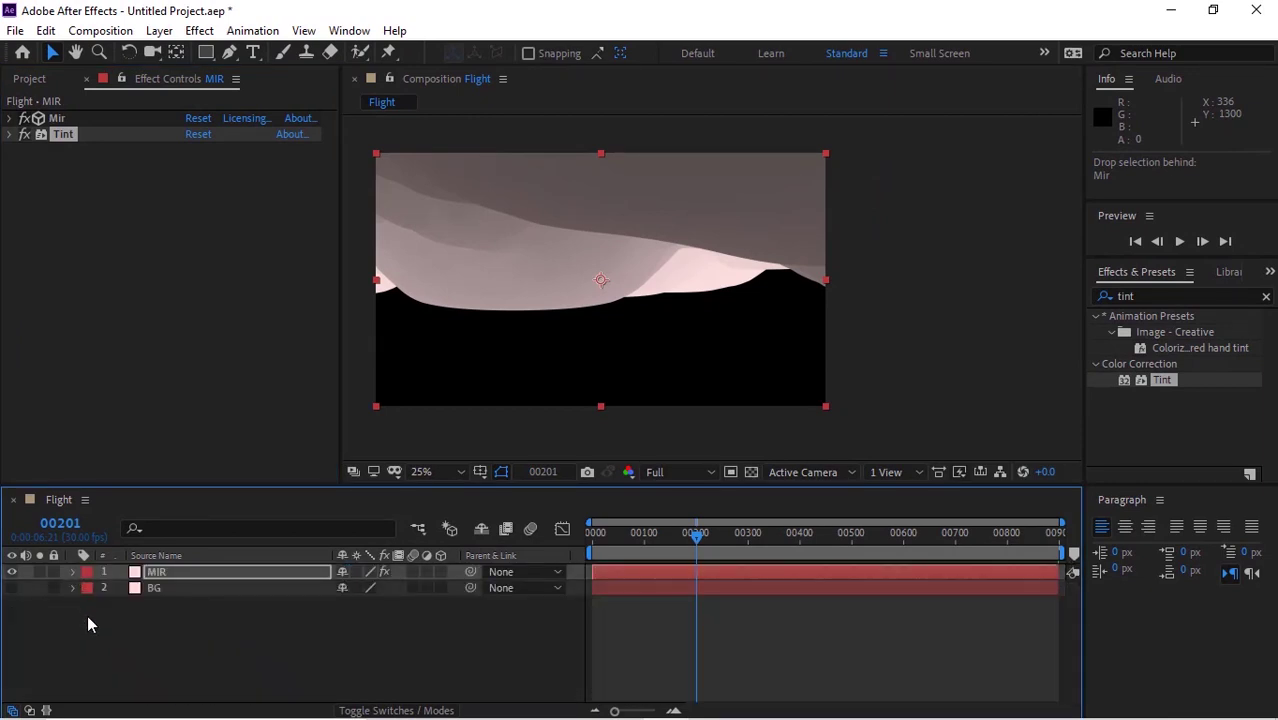
{"action": "right_click", "coordinate": [87, 615]}
{"action": "mouse_move", "coordinate": [221, 410]}
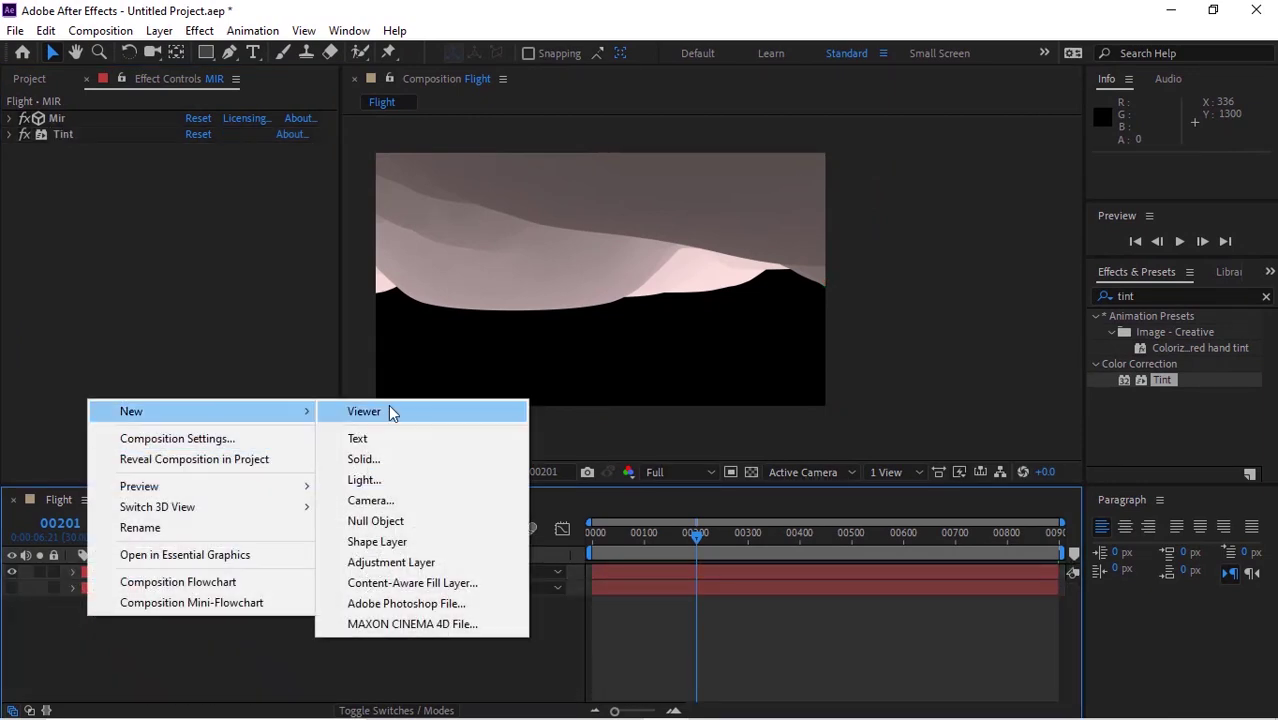
{"action": "left_click", "coordinate": [366, 500]}
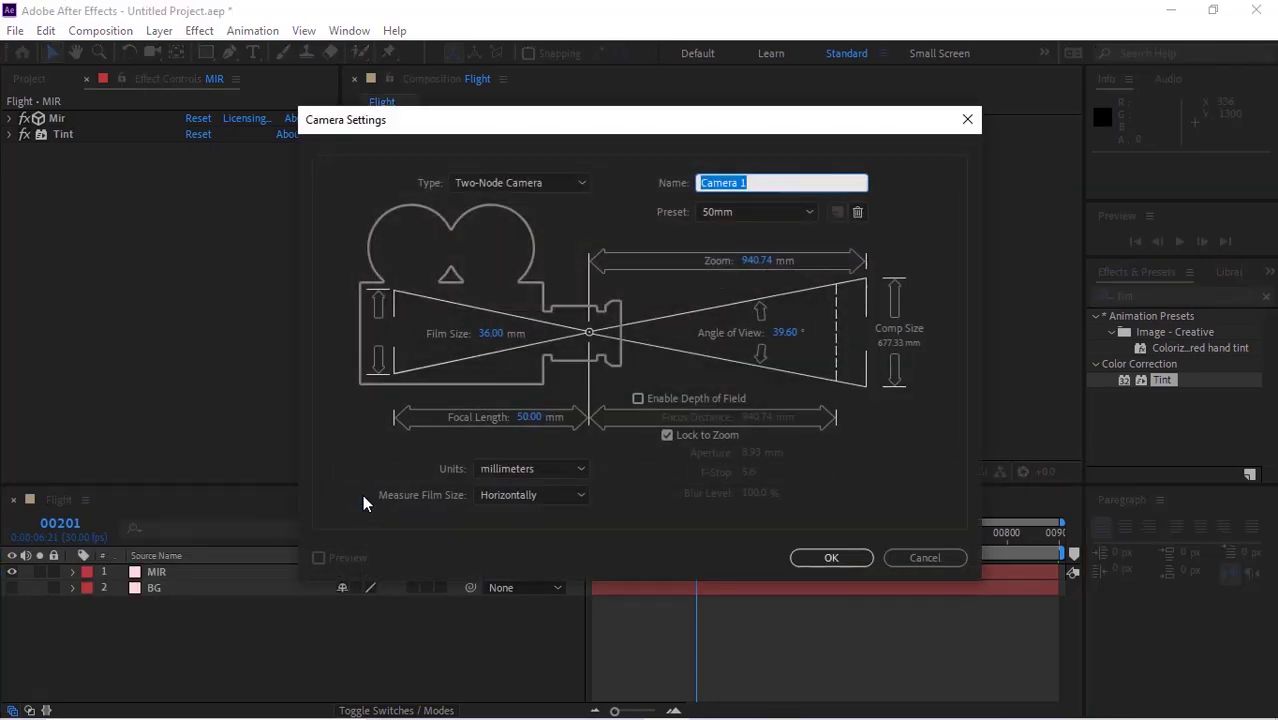
{"action": "key", "text": "Return"}
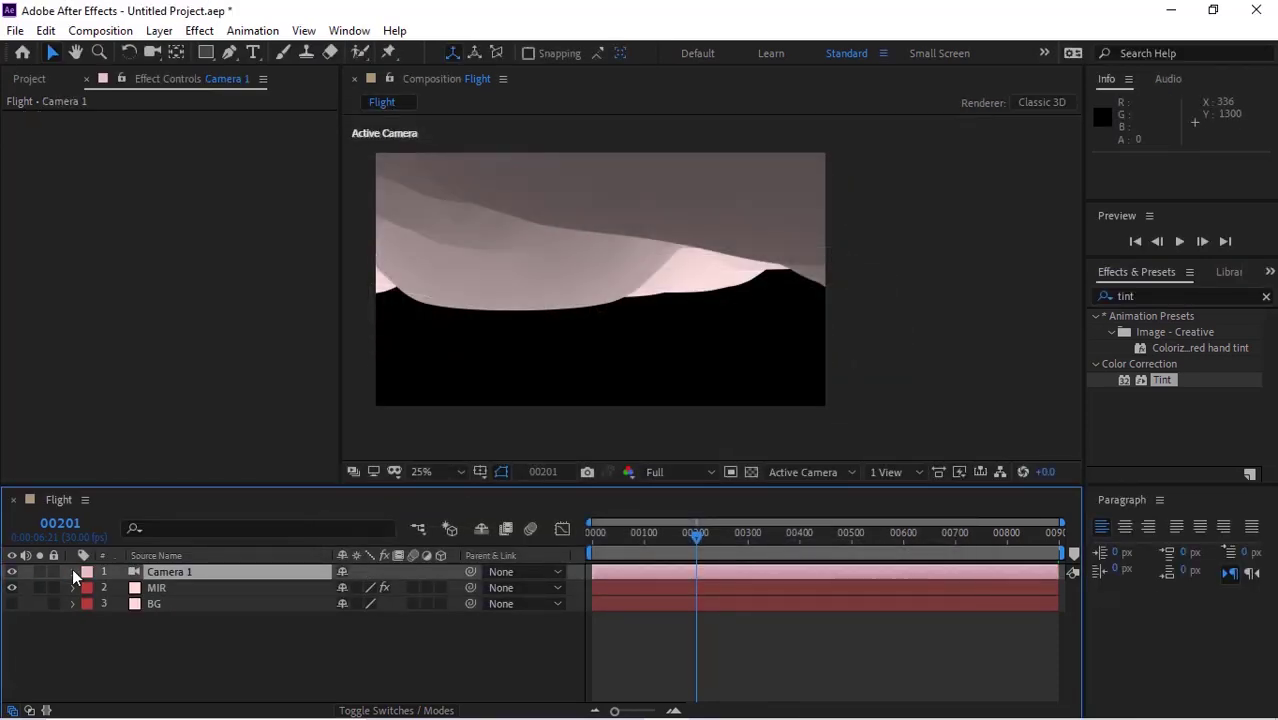
{"action": "left_click", "coordinate": [73, 571]}
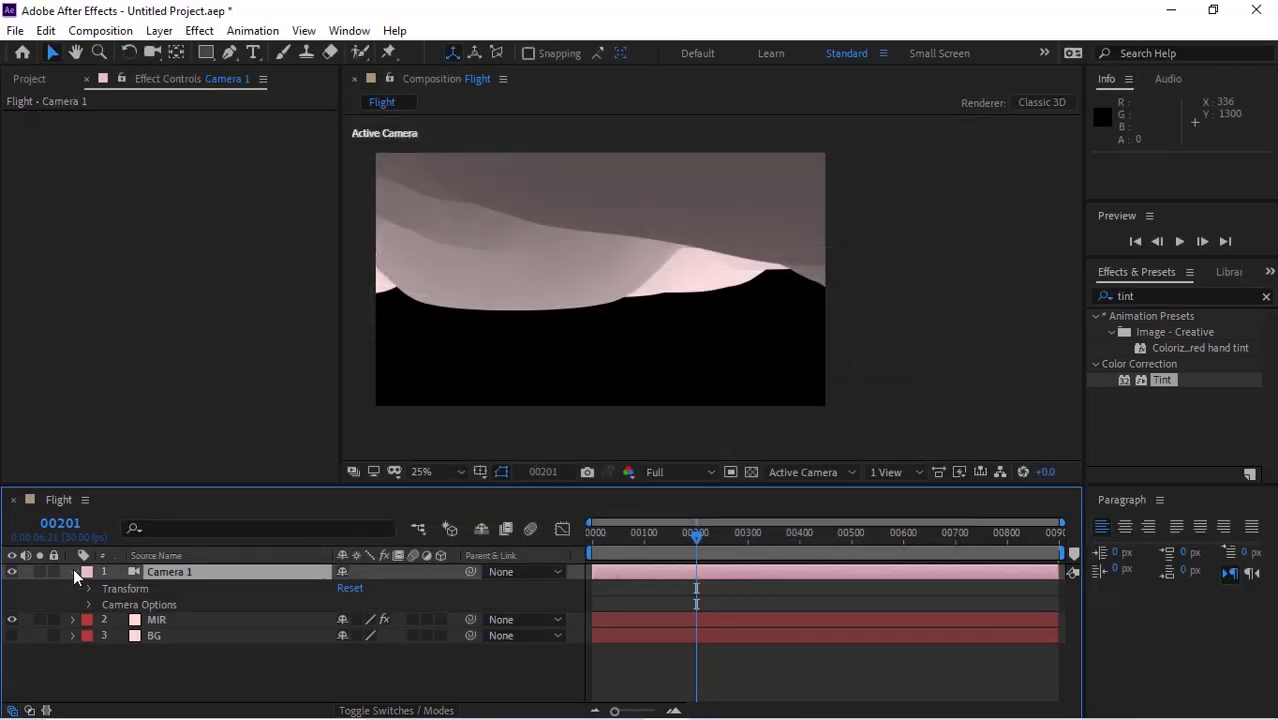
Turn on the BG layer so the pink background shows beneath the terrain.
{"action": "left_click", "coordinate": [12, 636]}
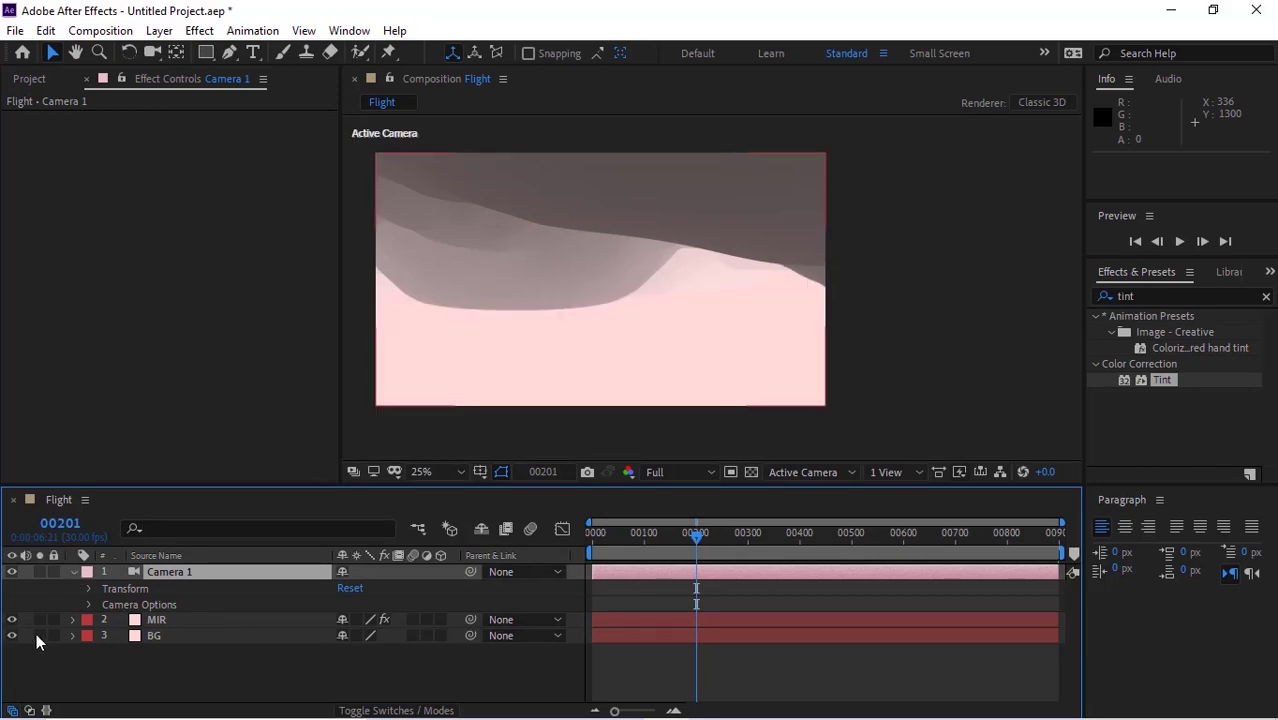
{"action": "left_click", "coordinate": [12, 636]}
{"action": "left_click", "coordinate": [12, 636]}
Set Camera 1's Position to 960, 159, -2140 to frame the mountain ridges.
{"action": "left_click", "coordinate": [102, 563]}
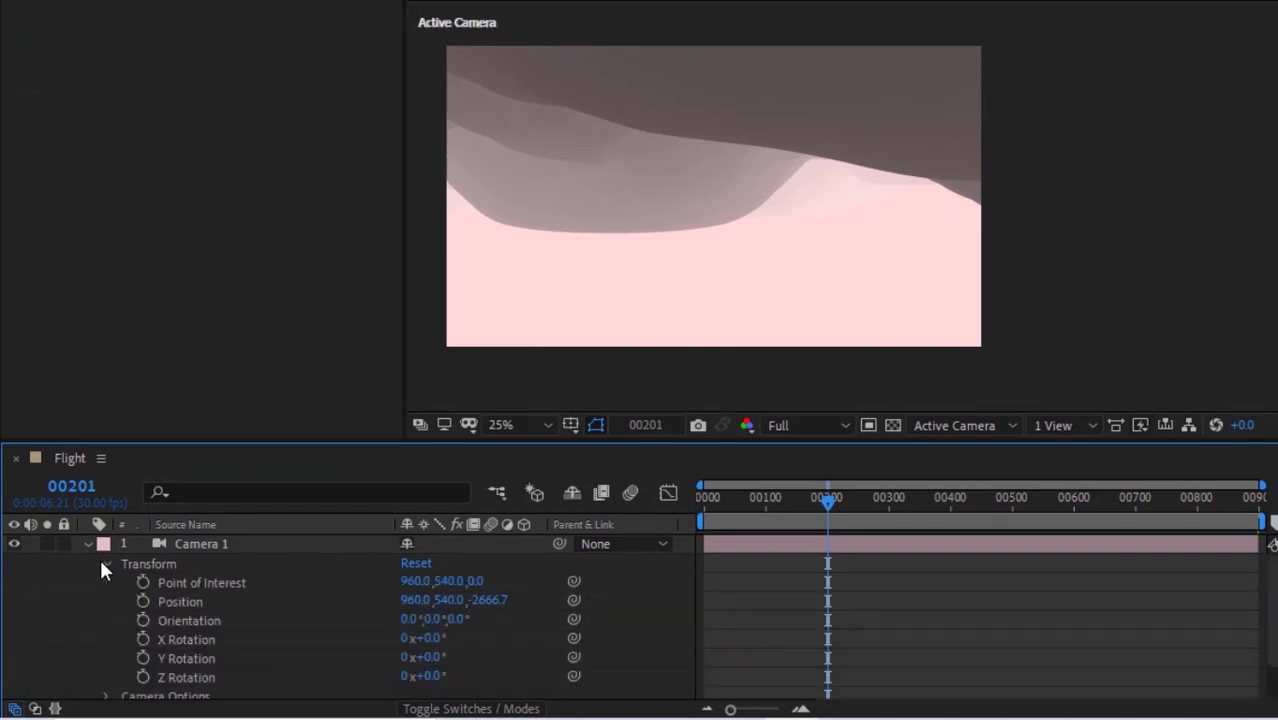
{"action": "left_click", "coordinate": [414, 600]}
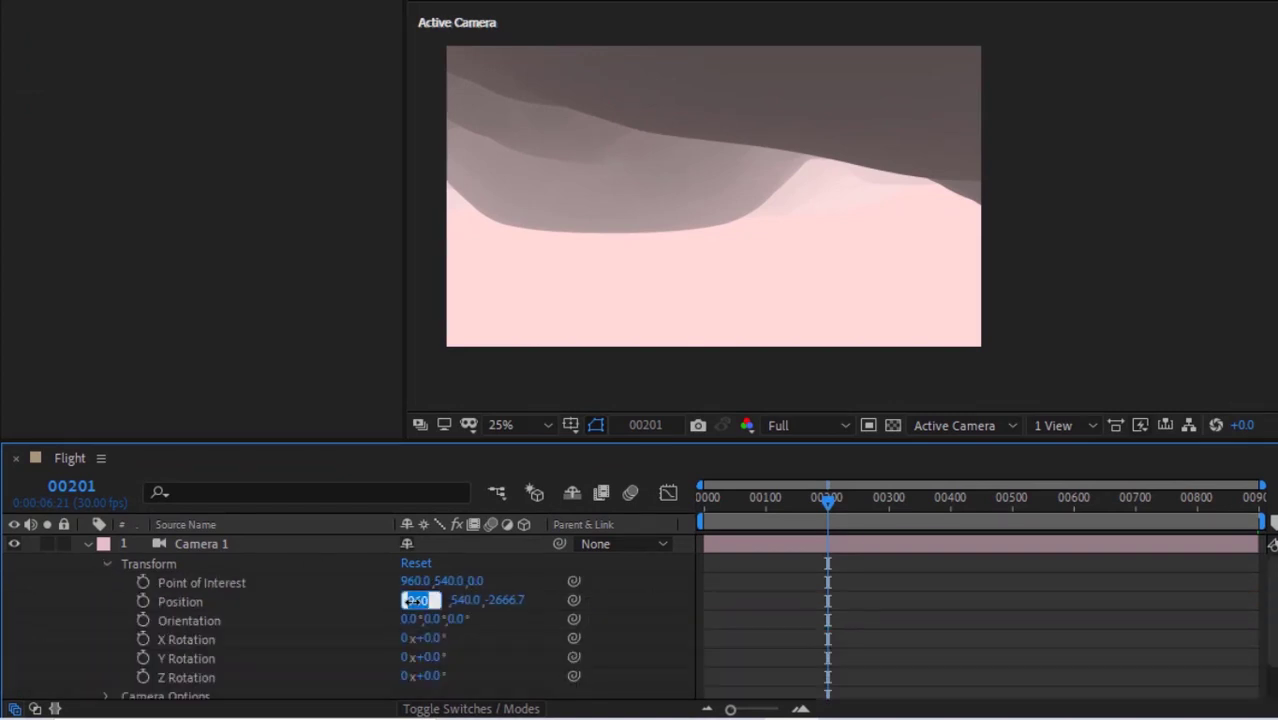
{"action": "key", "text": "Tab"}
{"action": "type", "text": "15"}
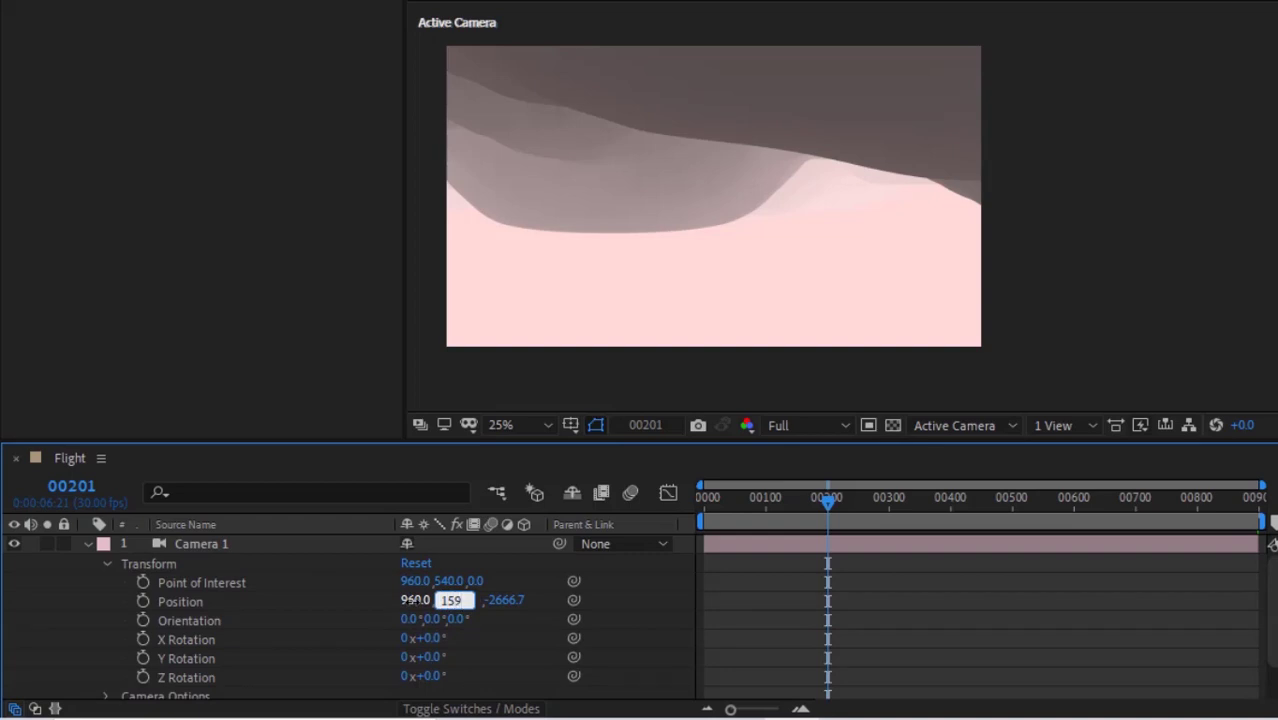
{"action": "key", "text": "Tab"}
{"action": "type", "text": "-"}
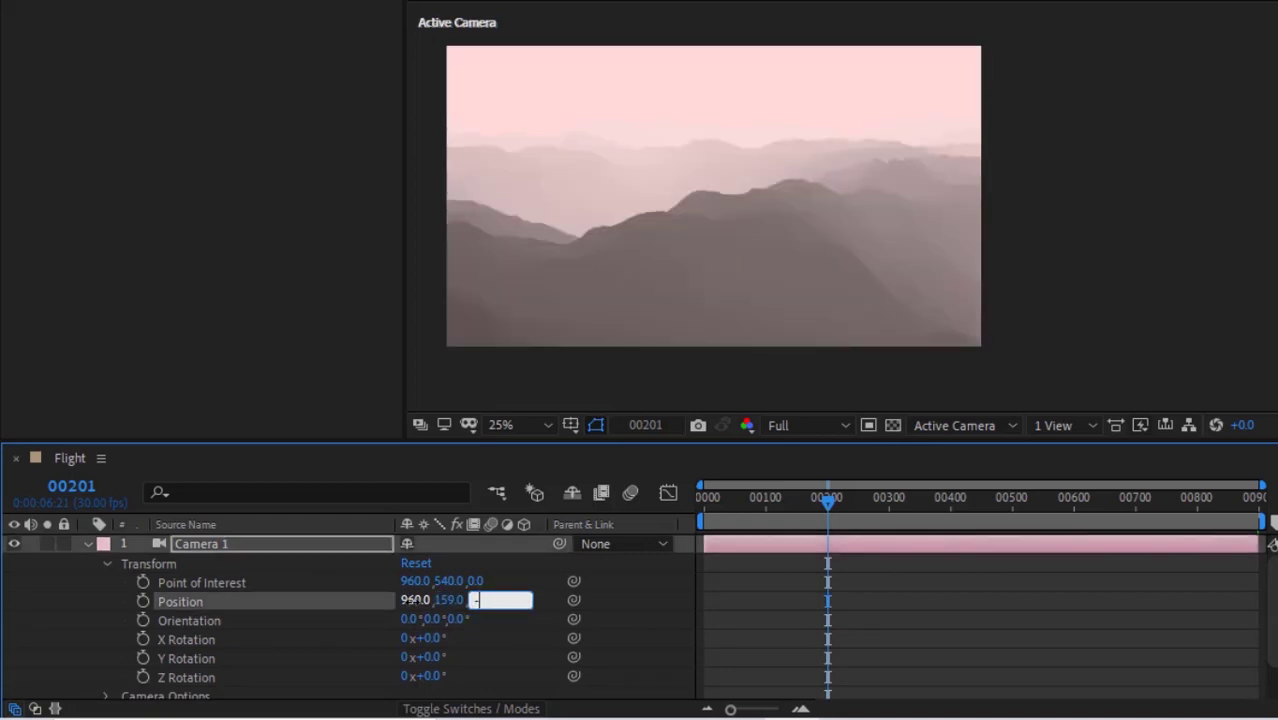
{"action": "type", "text": "2140"}
{"action": "key", "text": "Return"}
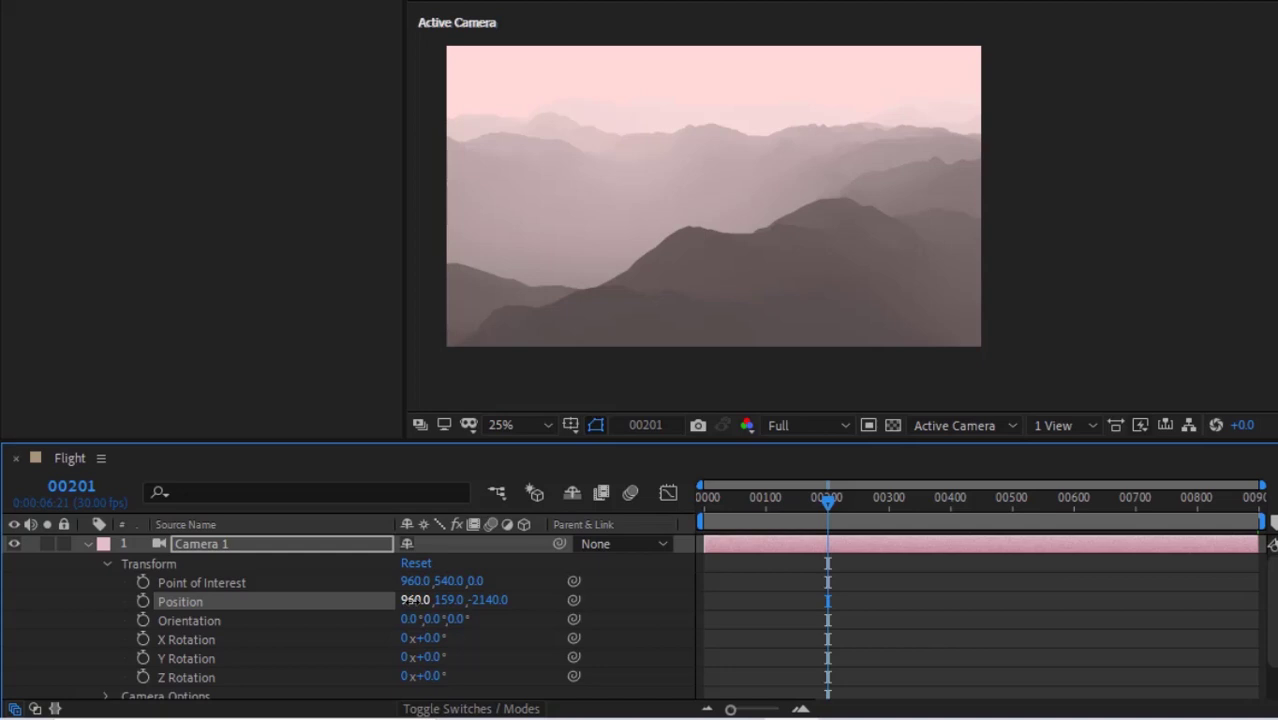
Give Camera 1's Y Rotation the smoothed Scroll X velocity expression from the notes.
{"action": "left_click", "coordinate": [140, 656], "text": "alt"}
{"action": "key", "text": "alt+Tab"}
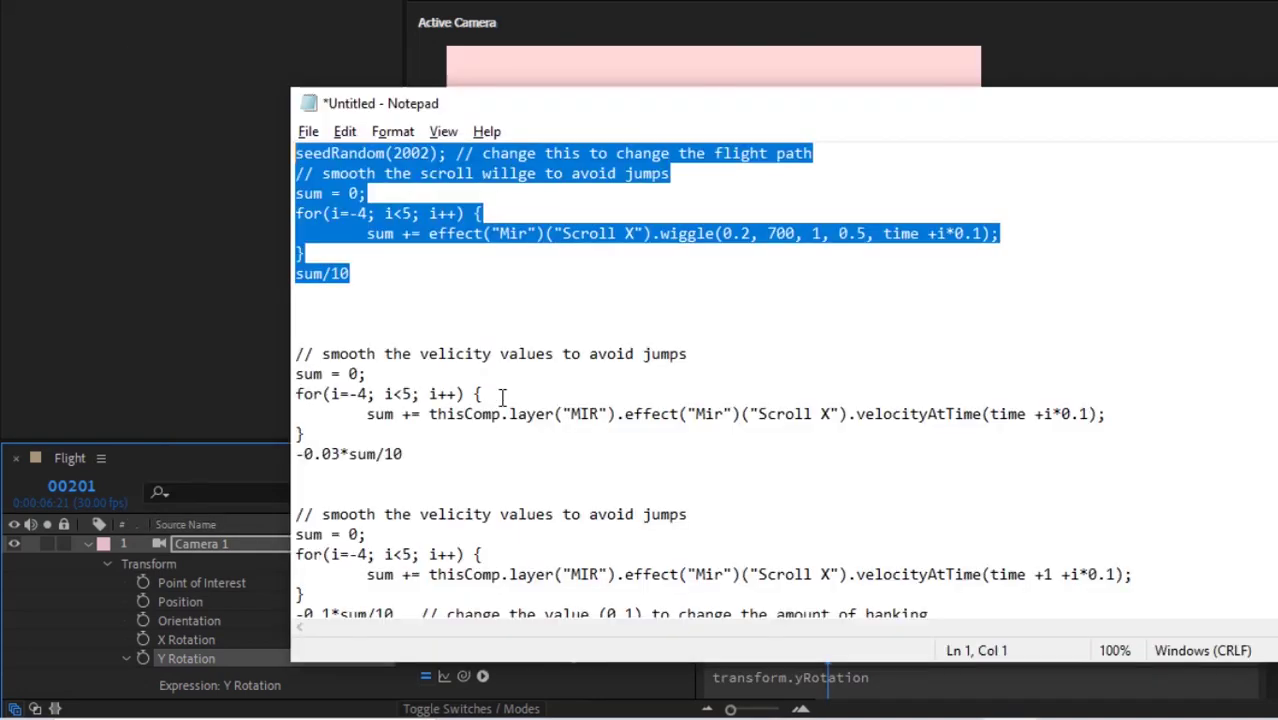
{"action": "left_click", "coordinate": [304, 348]}
{"action": "left_click", "coordinate": [435, 467], "text": "shift"}
{"action": "key", "text": "alt+Tab"}
{"action": "left_click", "coordinate": [816, 670]}
{"action": "key", "text": "ctrl+v"}
{"action": "left_click", "coordinate": [661, 667]}
{"action": "left_click", "coordinate": [125, 659]}
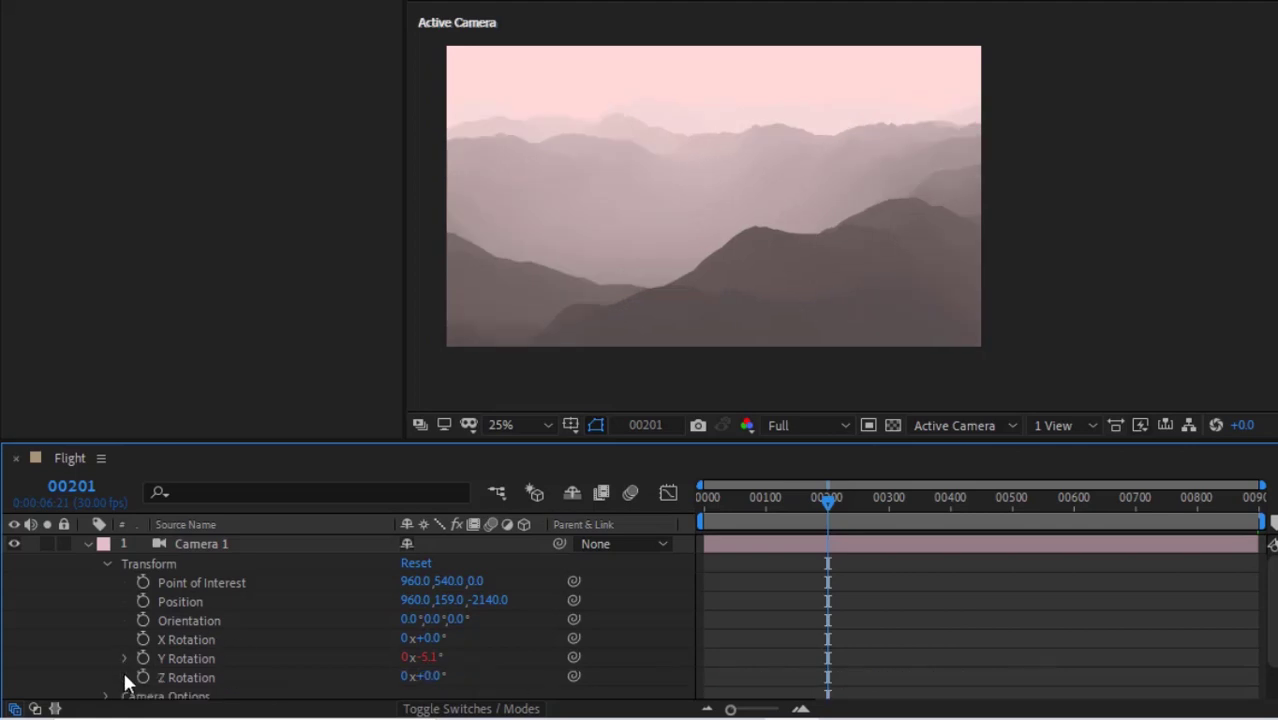
Give Z Rotation the banking expression from the notes, replacing the placeholder.
{"action": "left_click", "coordinate": [143, 677], "text": "alt"}
{"action": "key", "text": "alt+Tab"}
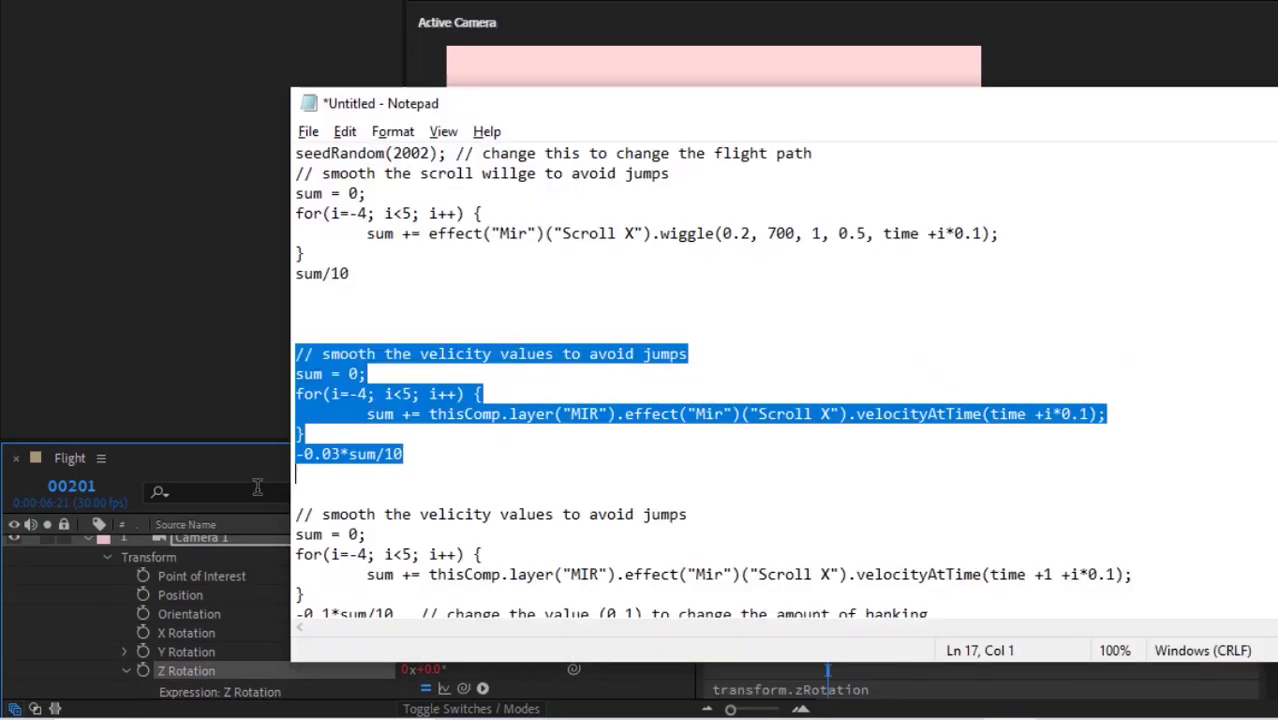
{"action": "left_click_drag", "start_coordinate": [298, 514], "coordinate": [298, 610]}
{"action": "key", "text": "alt+Tab"}
{"action": "left_click", "coordinate": [855, 688]}
{"action": "key", "text": "BackSpace"}
{"action": "key", "text": "ctrl+v"}
{"action": "left_click", "coordinate": [86, 540]}
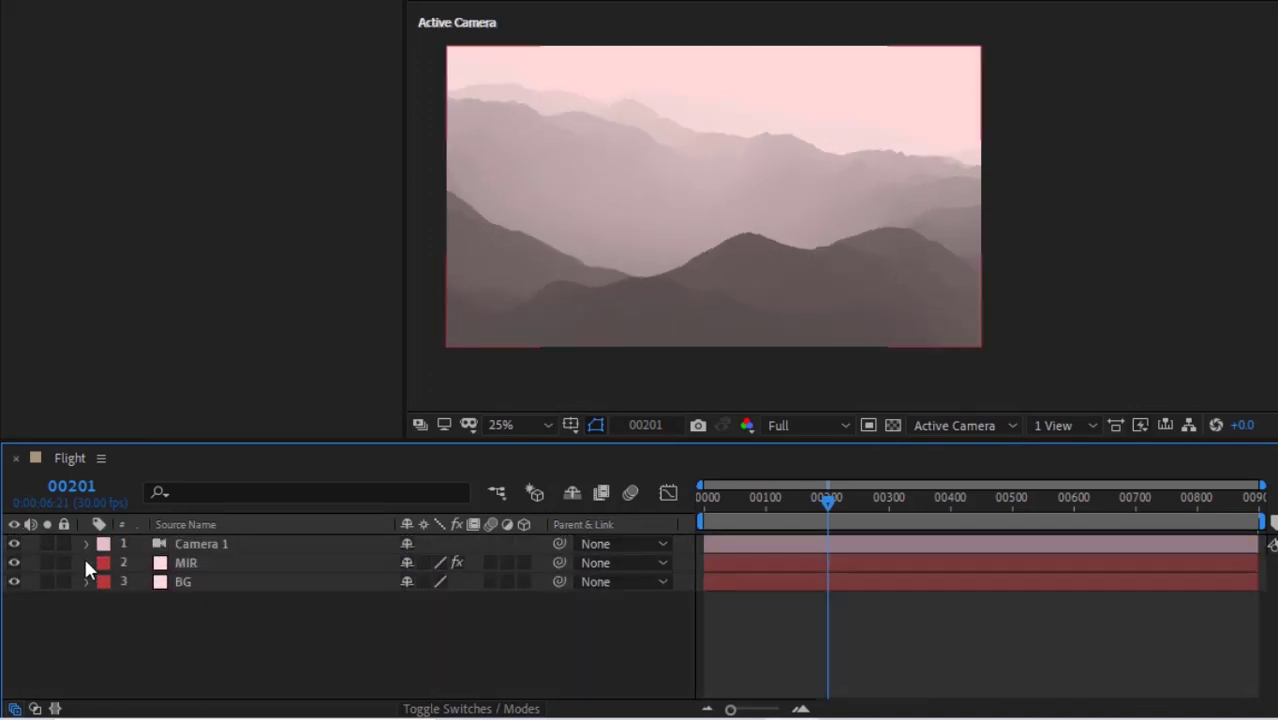
Play the Flight comp from frame 0 to preview all 301 frames.
{"action": "left_click", "coordinate": [86, 544]}
{"action": "left_click", "coordinate": [106, 546]}
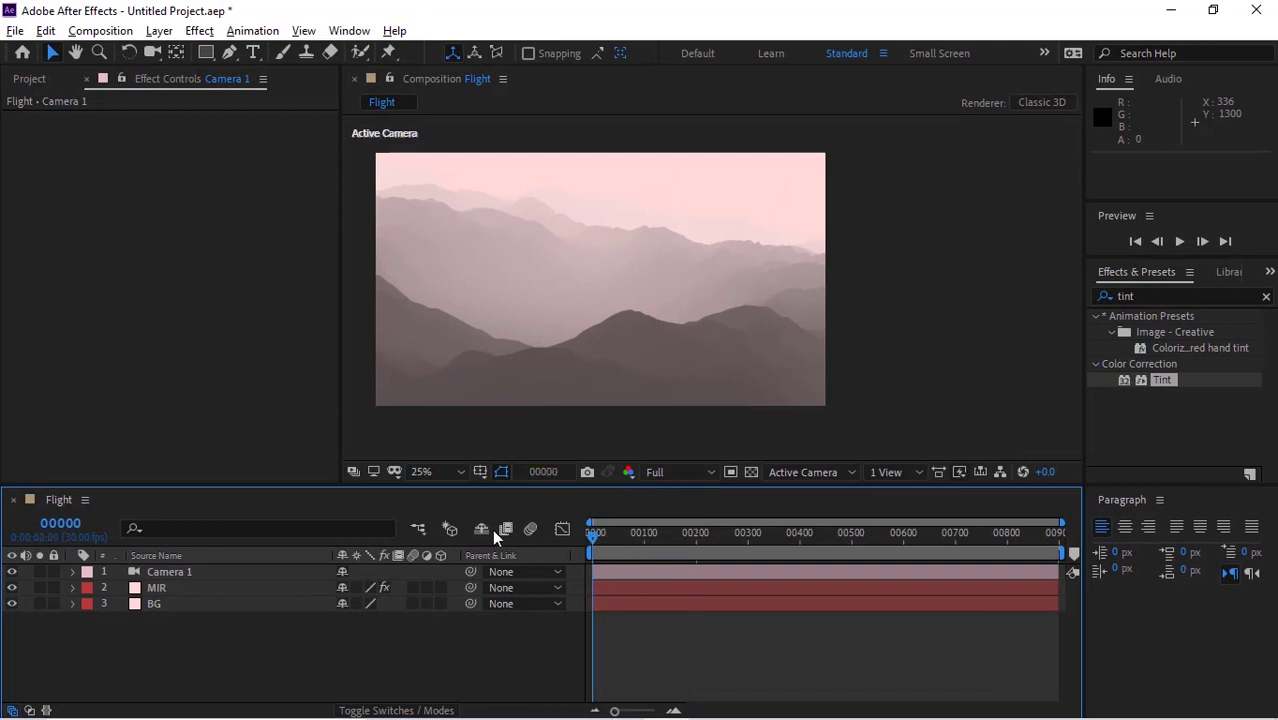
{"action": "key", "text": "Home"}
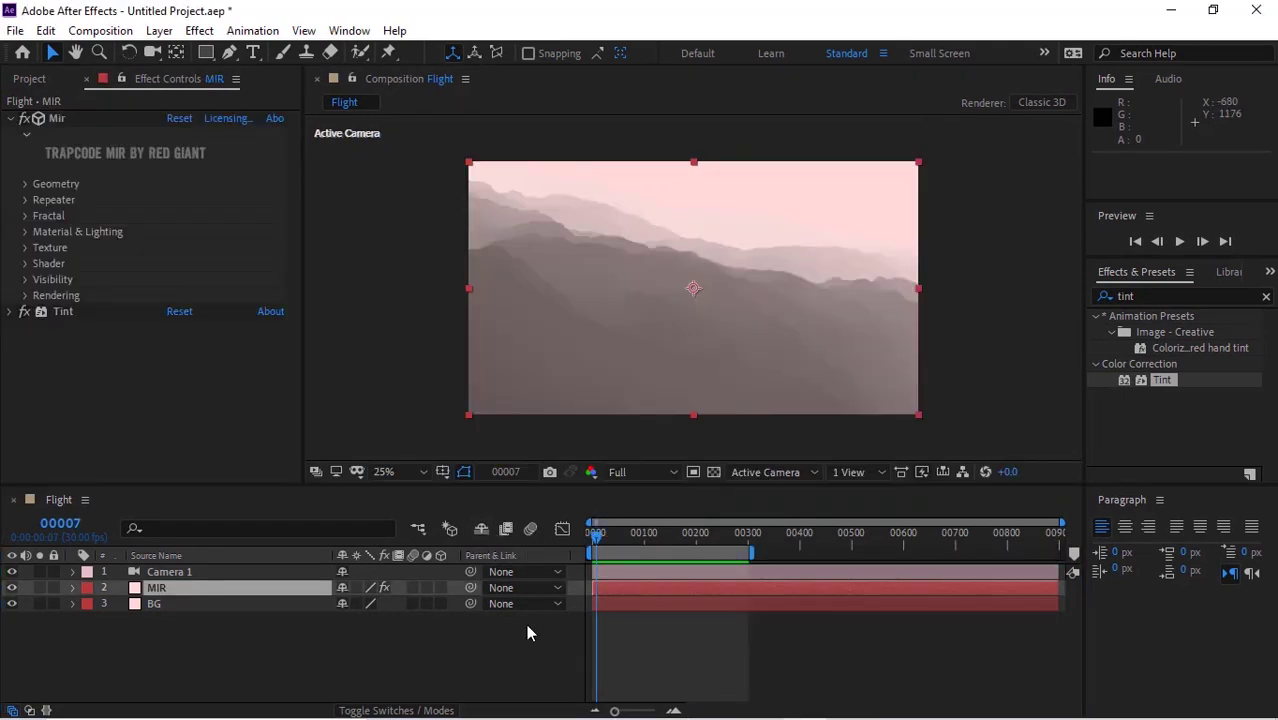
{"action": "left_click", "coordinate": [528, 630]}
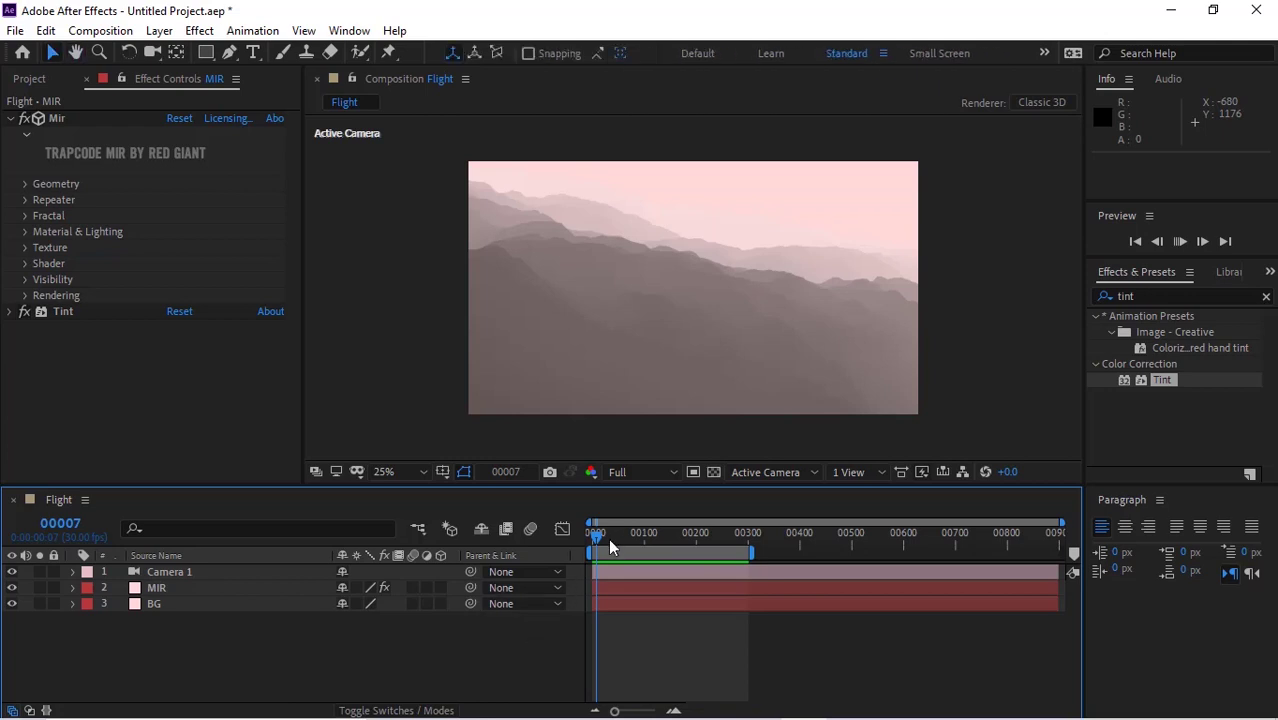
{"action": "key", "text": "space"}
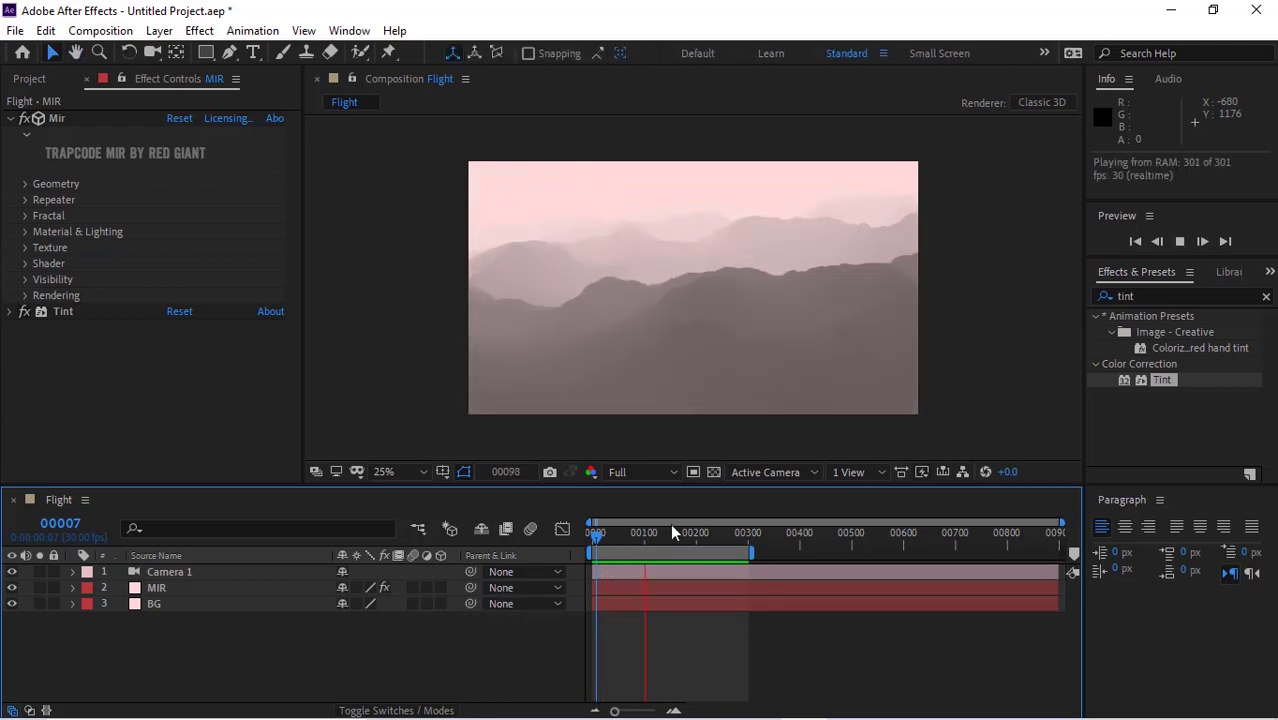